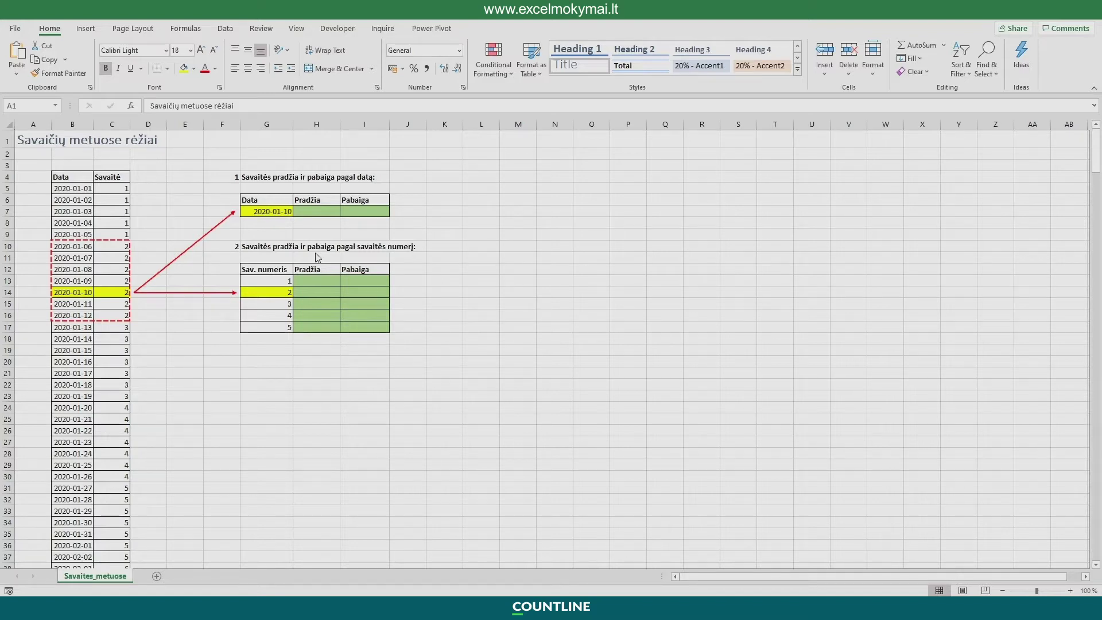
# Inspect the week-number formula beside the first date 2020-01-01, leaving it at week 1.
pyautogui.click(72, 189)
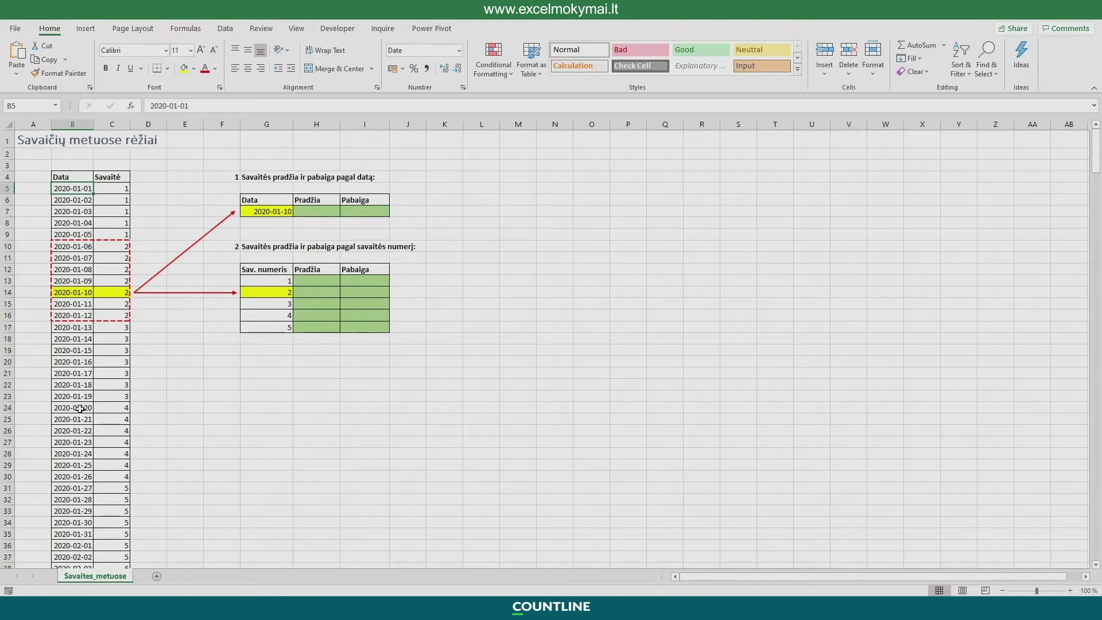
pyautogui.click(122, 189)
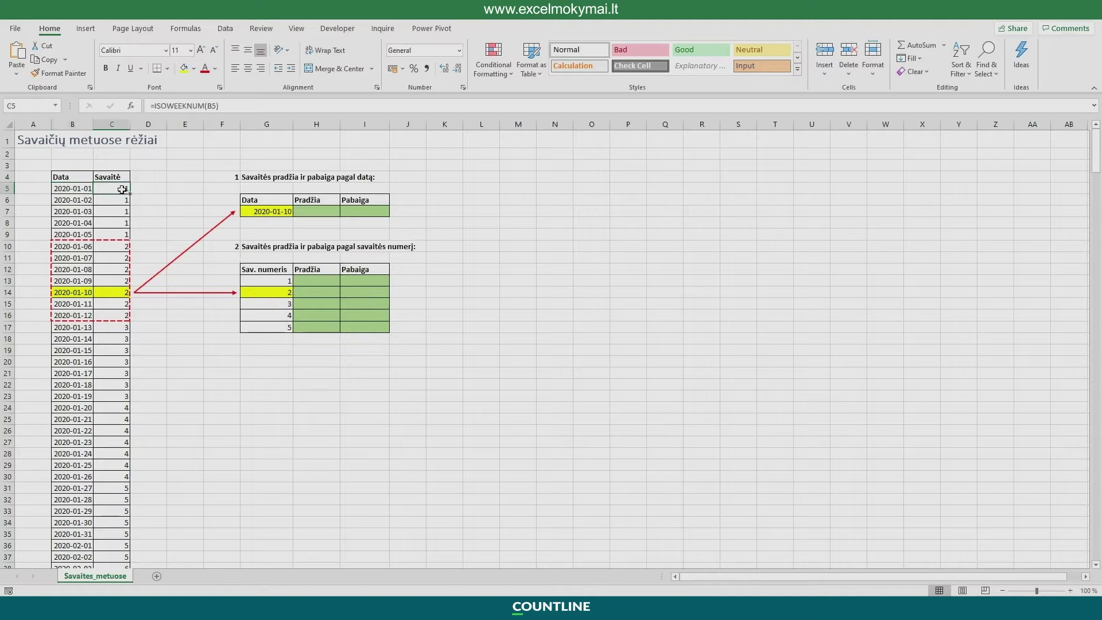
pyautogui.doubleClick(122, 189)
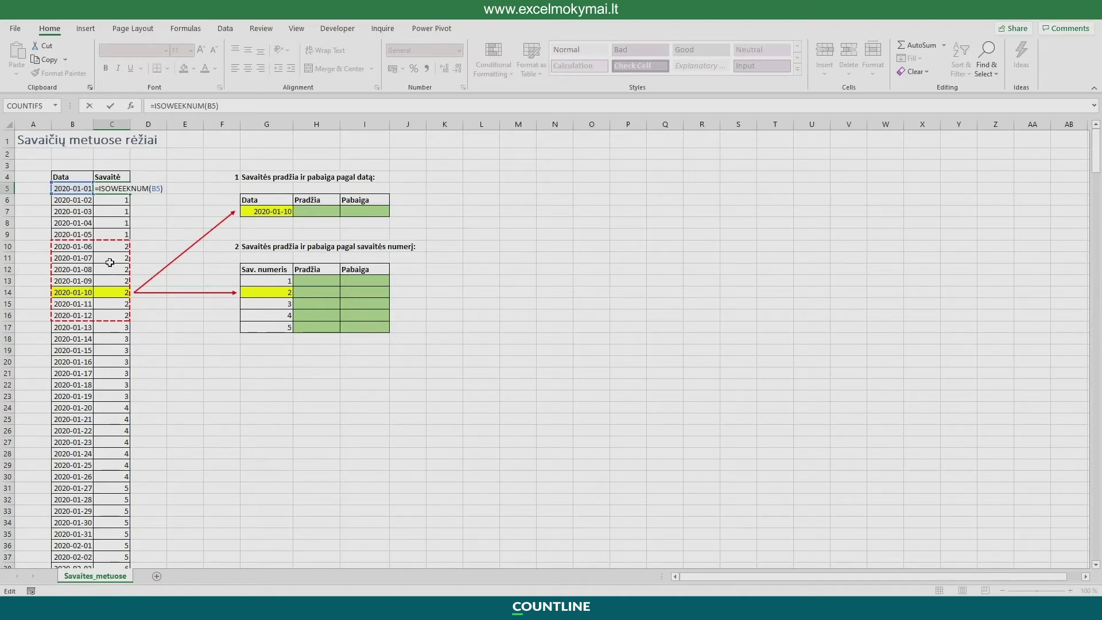
pyautogui.hotkey('ctrl', 'Return')
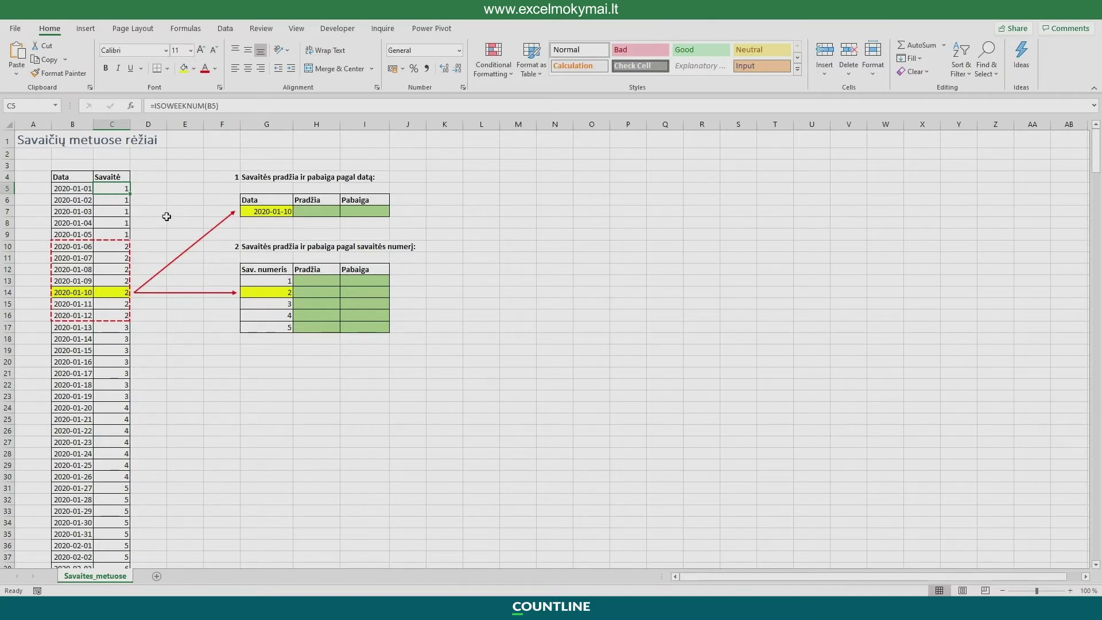
# Point out the given date 2020-01-10 and begin a formula in Pradžia cell H7.
pyautogui.click(276, 211)
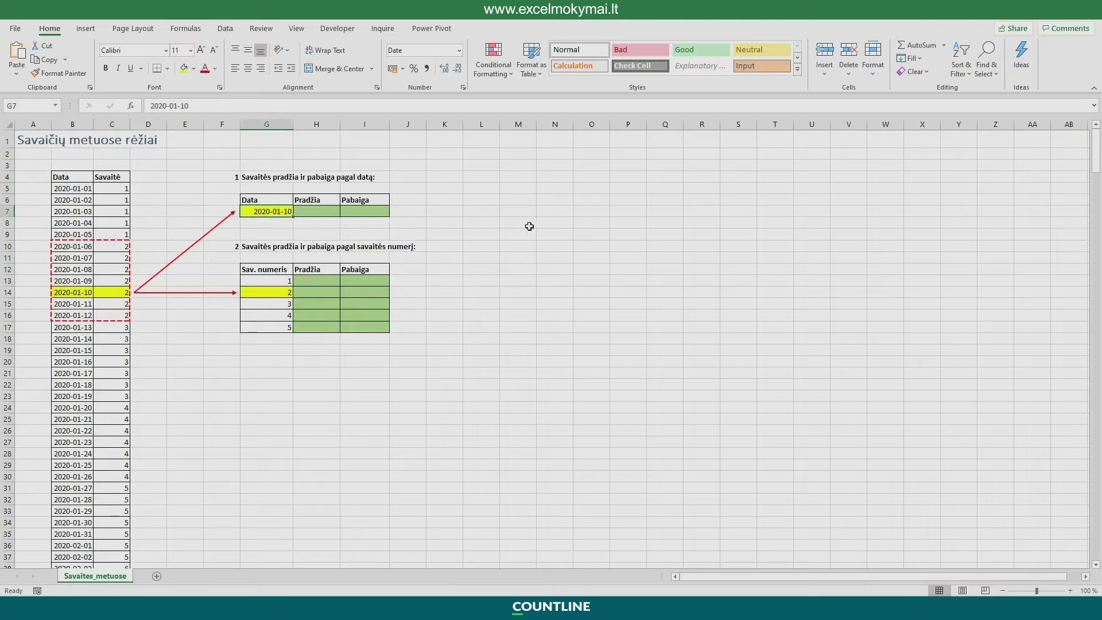
pyautogui.click(259, 295)
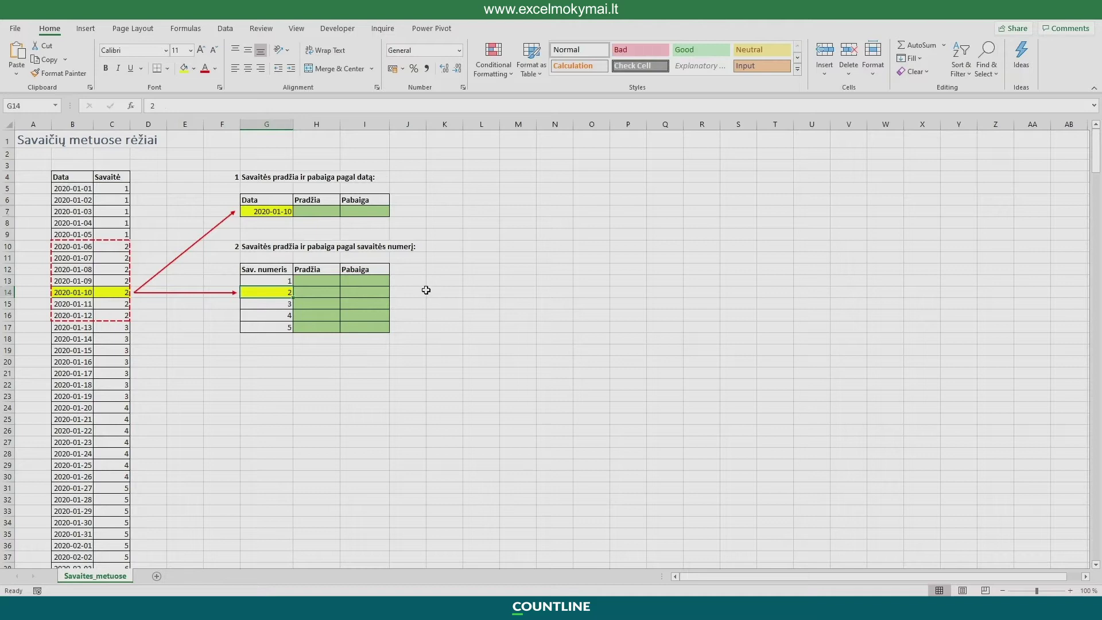
pyautogui.click(276, 213)
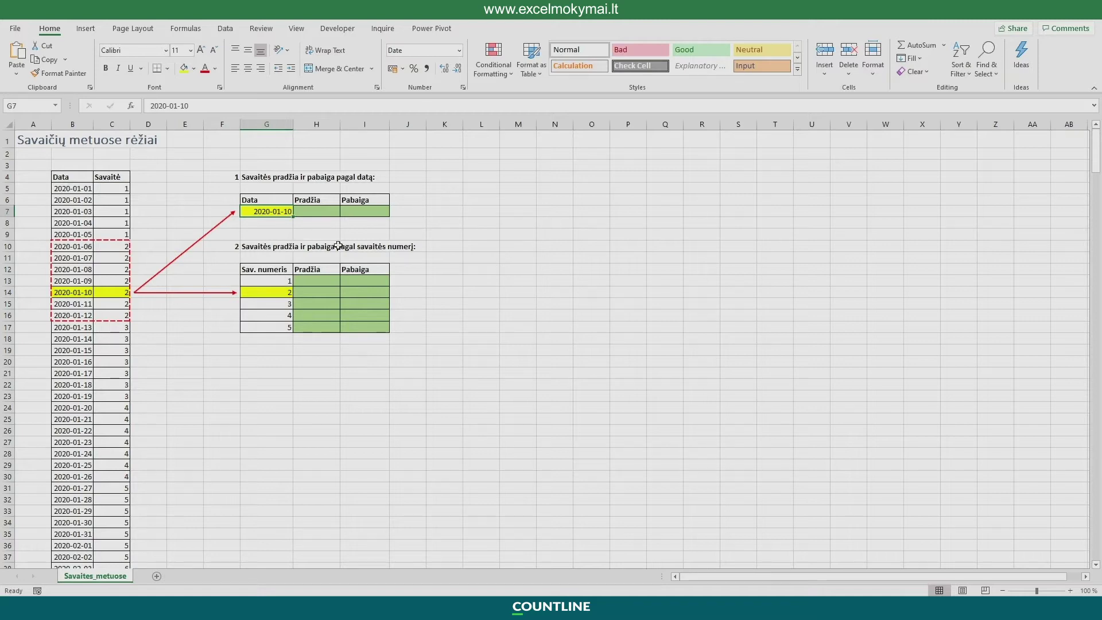
pyautogui.moveTo(324, 212); pyautogui.dragTo(370, 211)
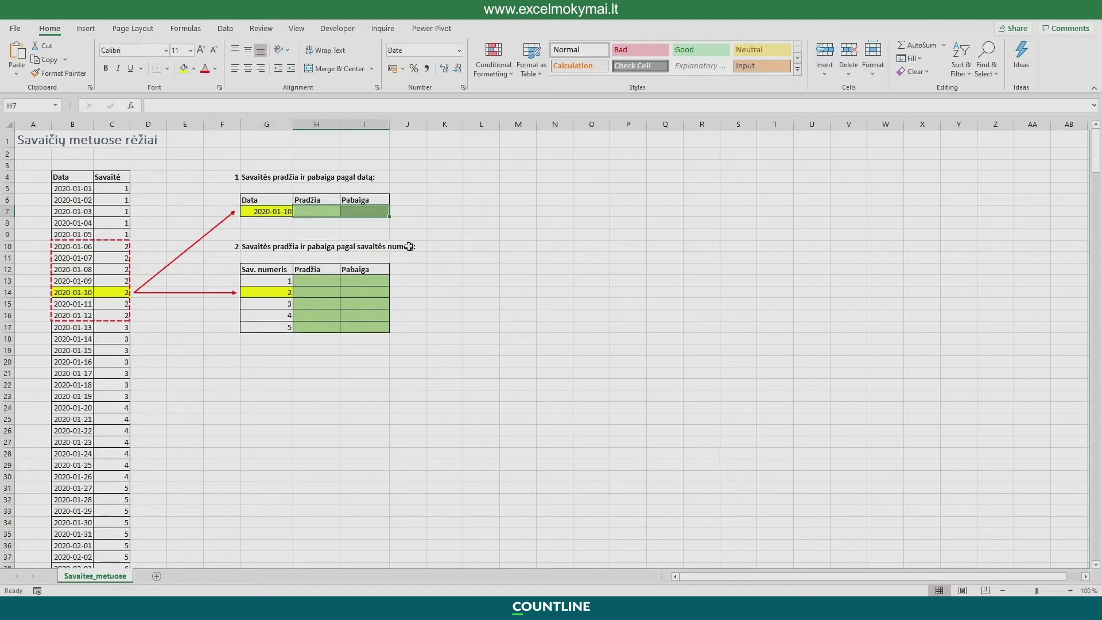
pyautogui.click(306, 211)
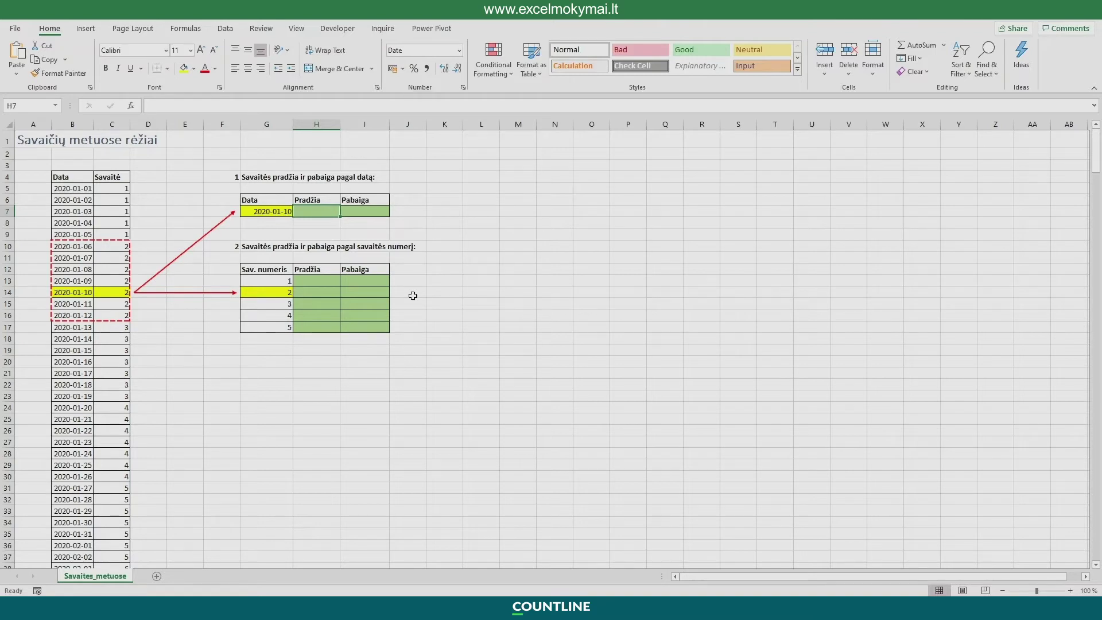
pyautogui.write('=')
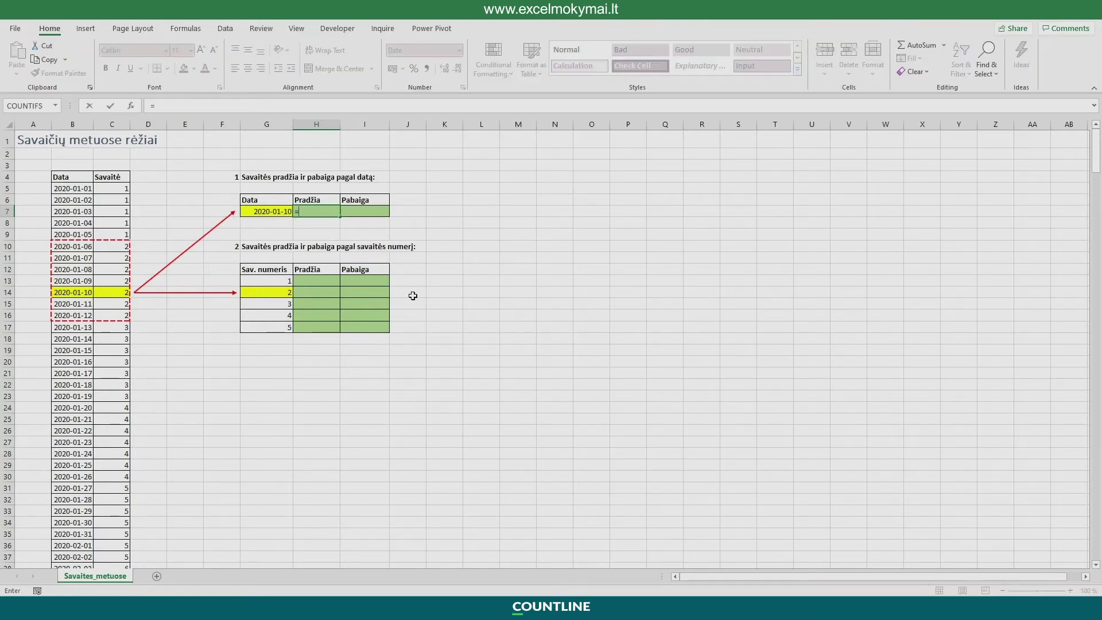
pyautogui.write('mini')
# Choose MINIFS and set its minimum range to the absolute dates $B$5:$B$370.
pyautogui.press('Tab')
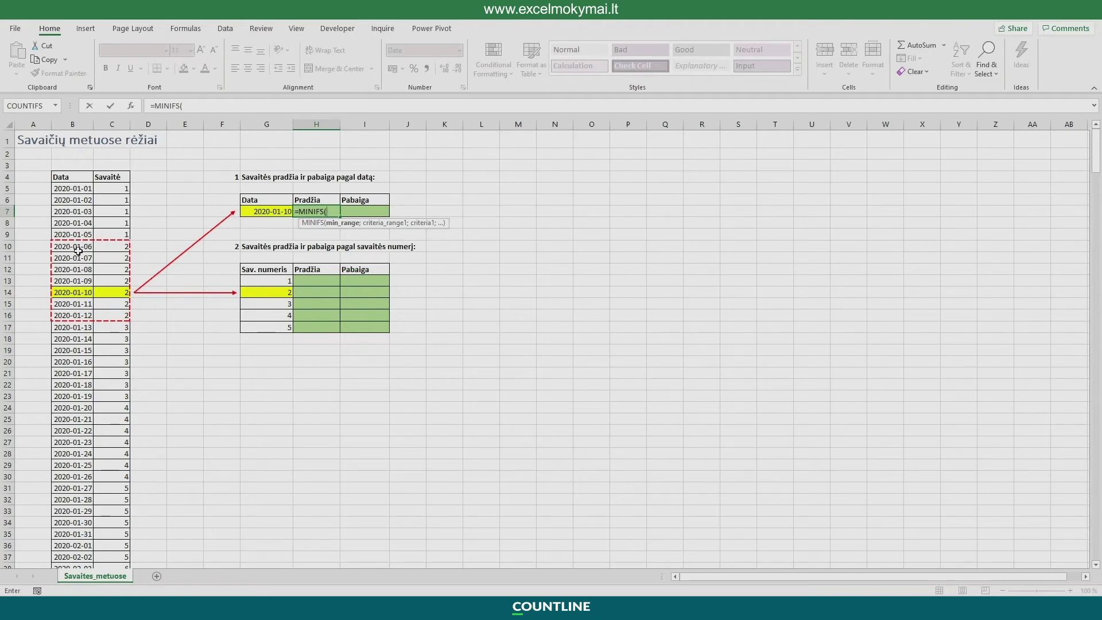
pyautogui.click(80, 190)
pyautogui.hotkey('ctrl', 'shift', 'Down')
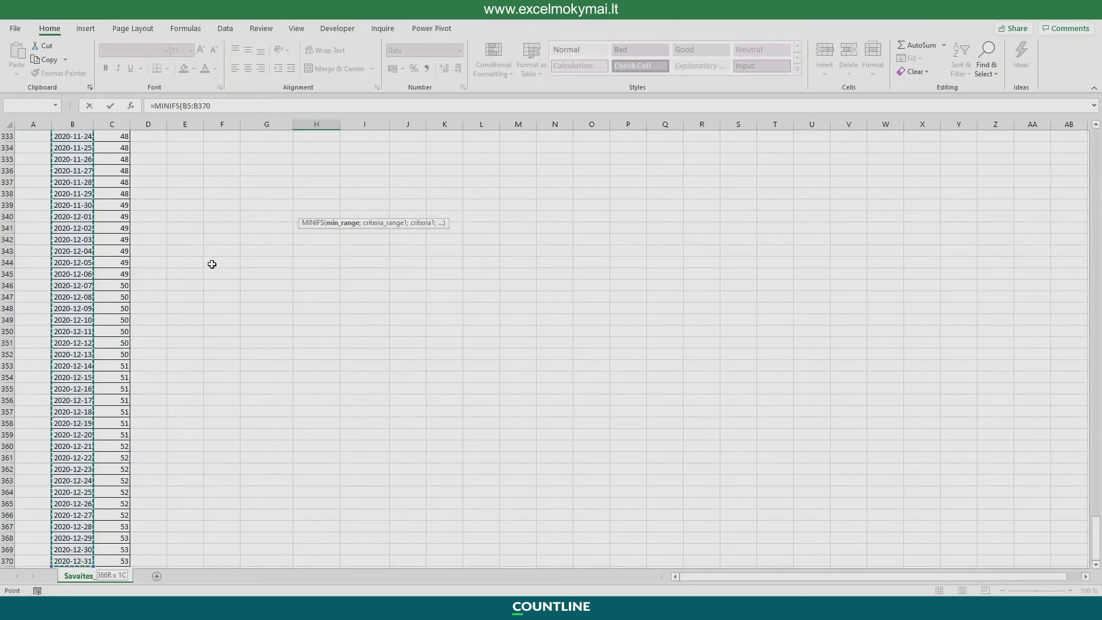
pyautogui.press('F4')
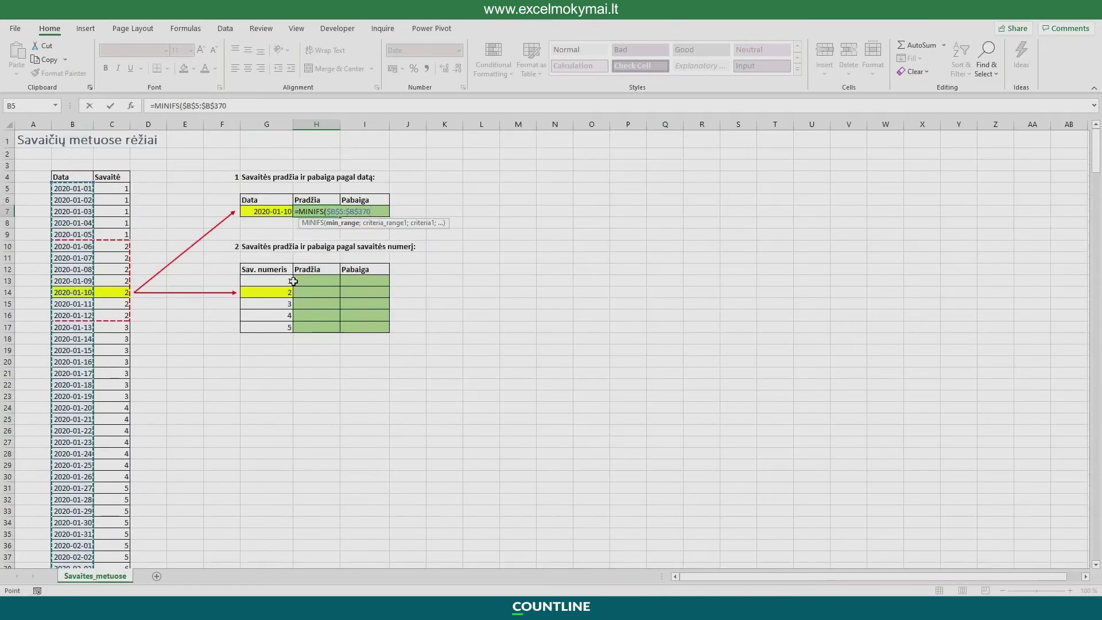
pyautogui.write(';')
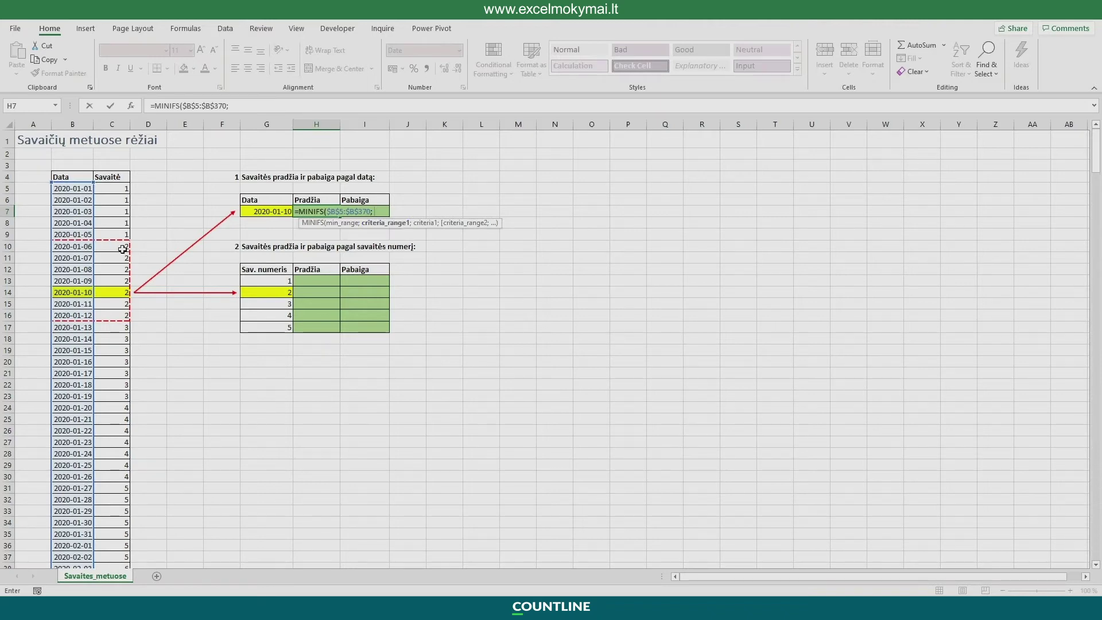
# Add the absolute week-number criteria range $C$5:$C$370 to the MINIFS formula.
pyautogui.click(112, 185)
pyautogui.hotkey('ctrl', 'shift', 'Down')
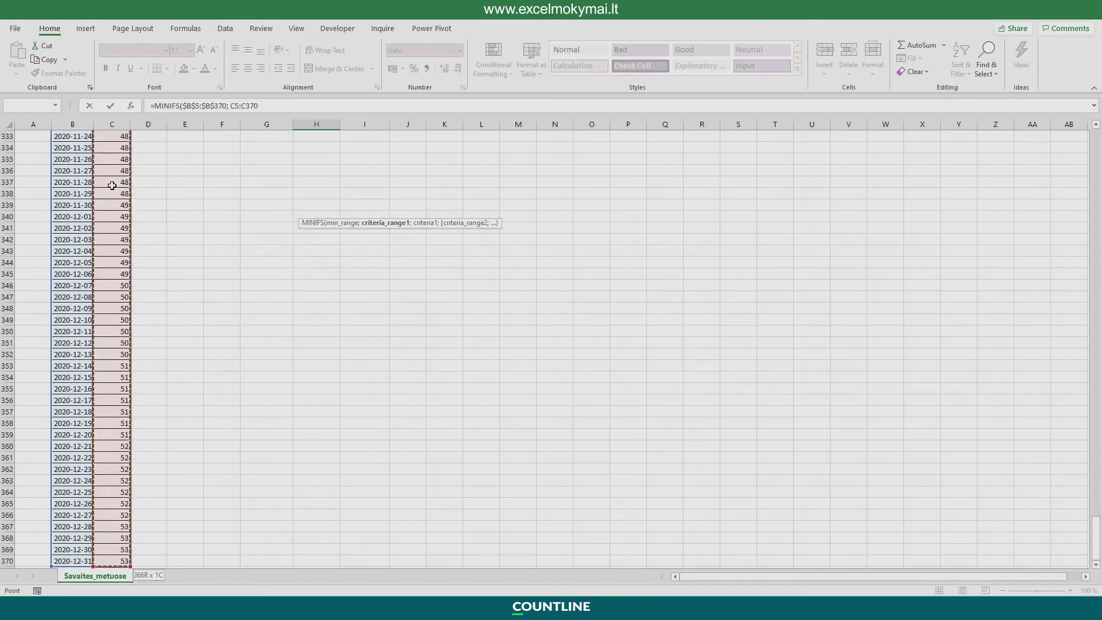
pyautogui.press('F4')
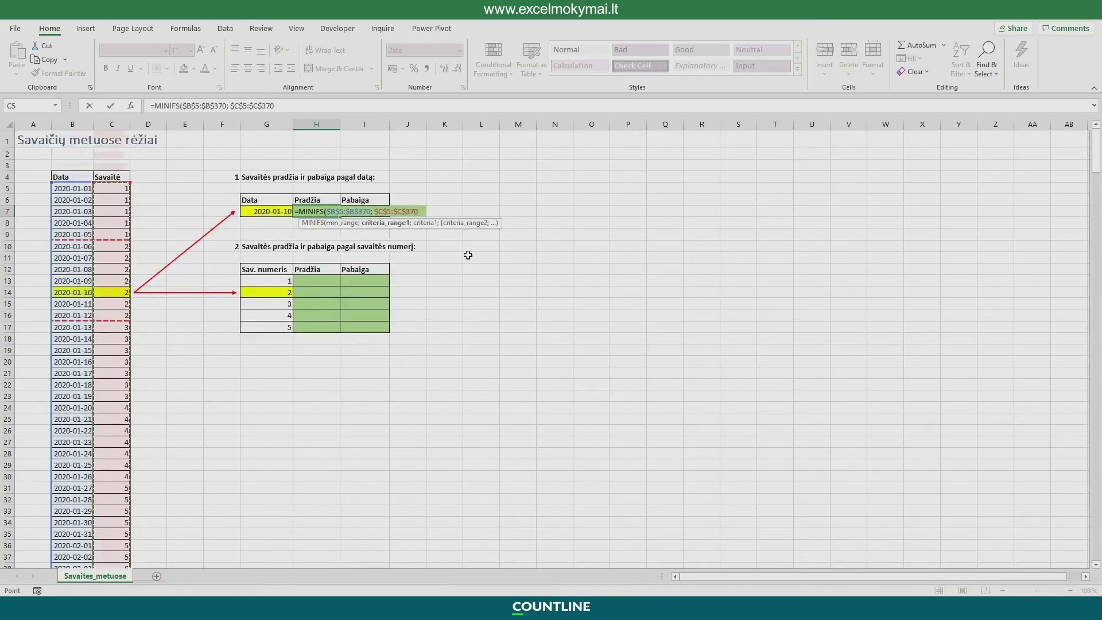
pyautogui.write(';')
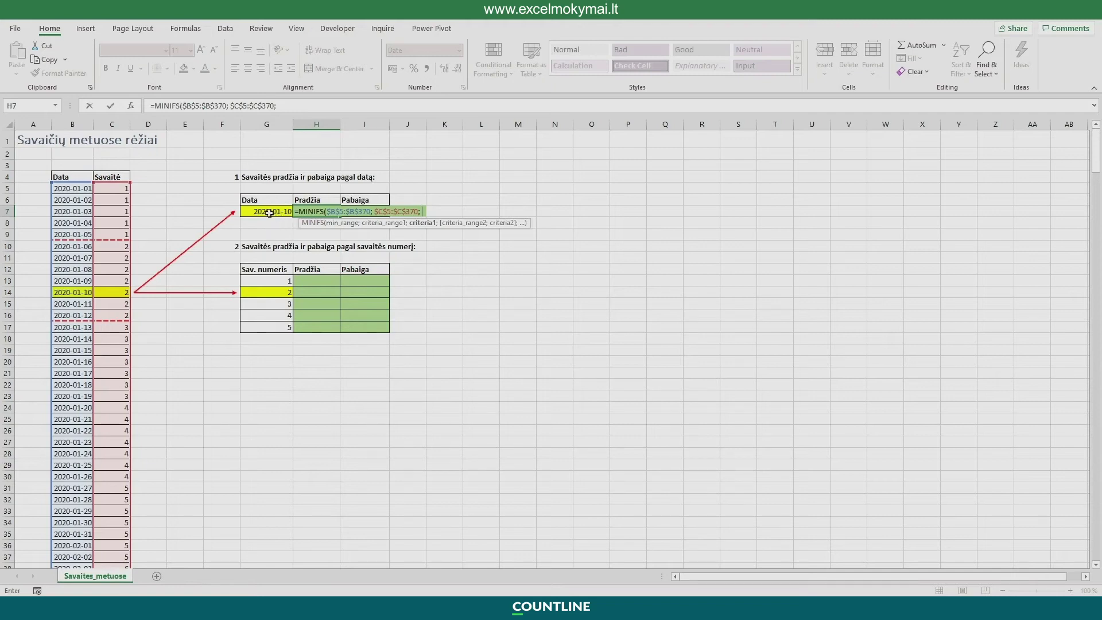
# Use ISOWEEKNUM($G7) as the criterion and finish the formula, returning 2020-01-06.
pyautogui.write('i')
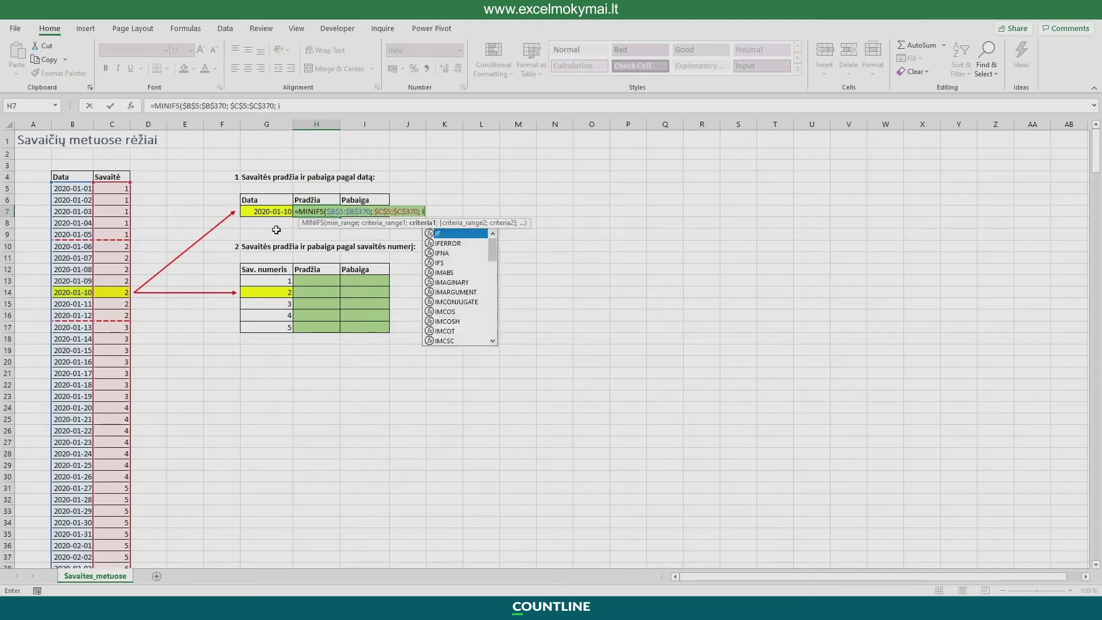
pyautogui.write('so')
pyautogui.press('Down')
pyautogui.press('Tab')
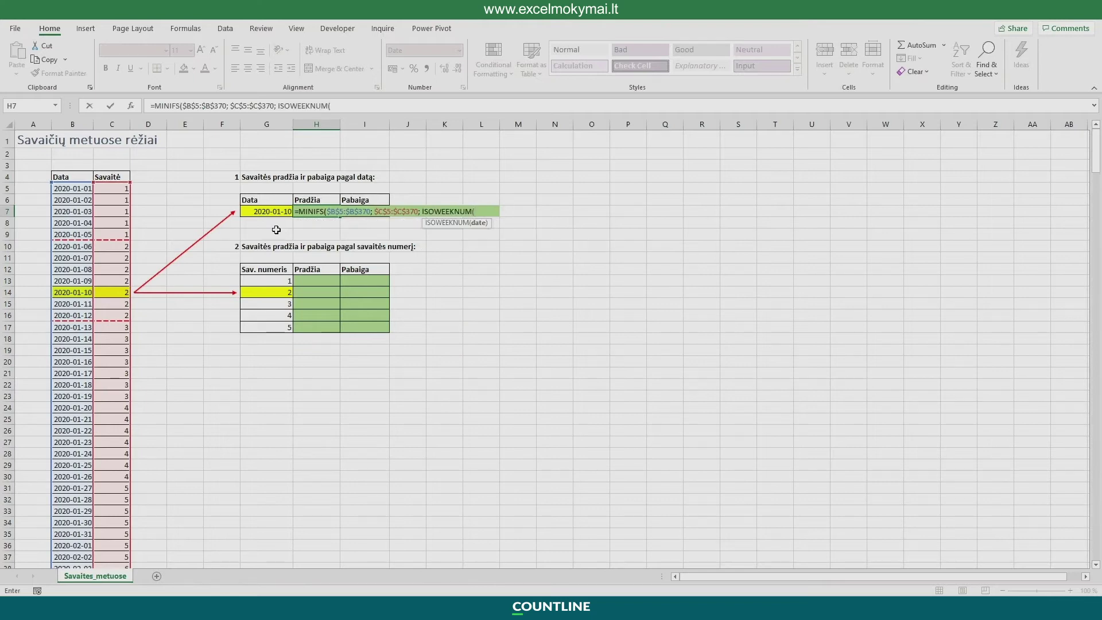
pyautogui.click(282, 212)
pyautogui.press('F4')
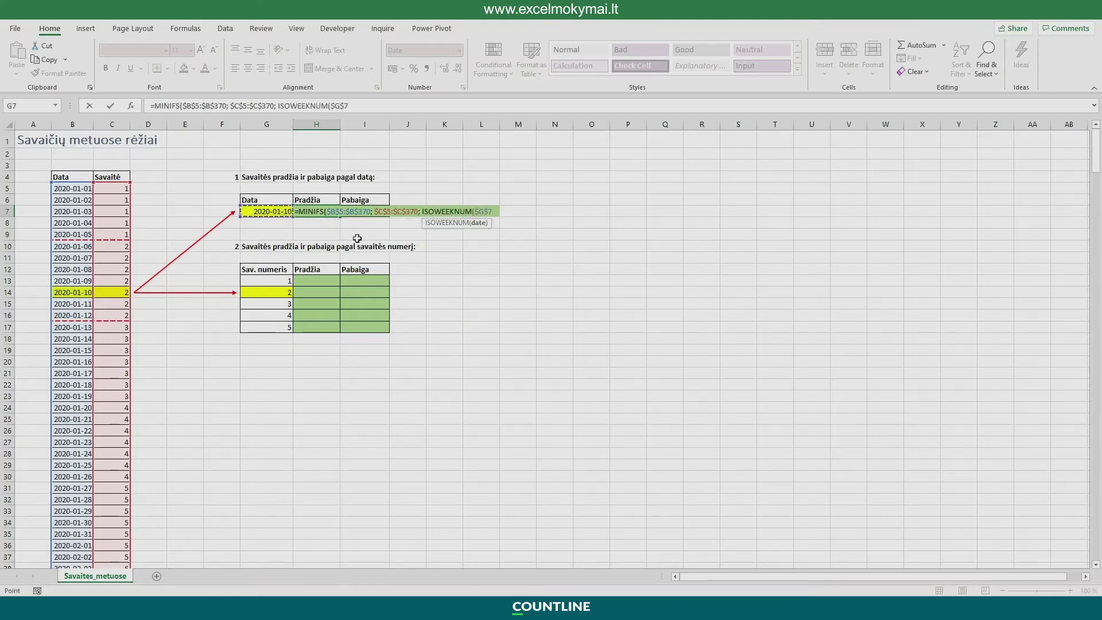
pyautogui.press('F4')
pyautogui.press('F4')
pyautogui.write(')')
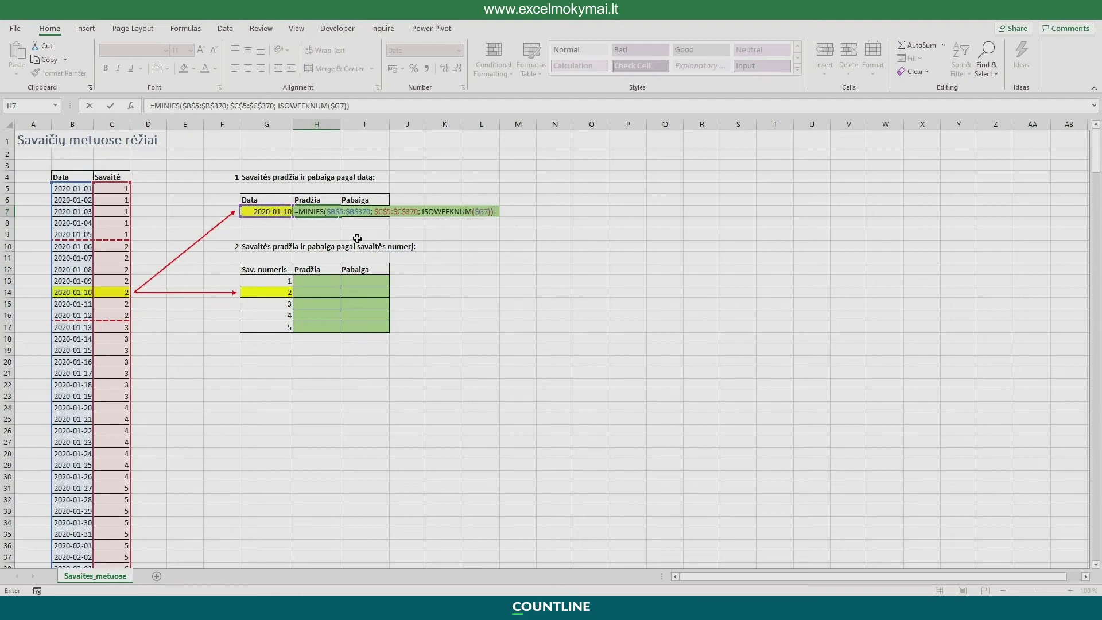
pyautogui.press('Return')
pyautogui.click(330, 211)
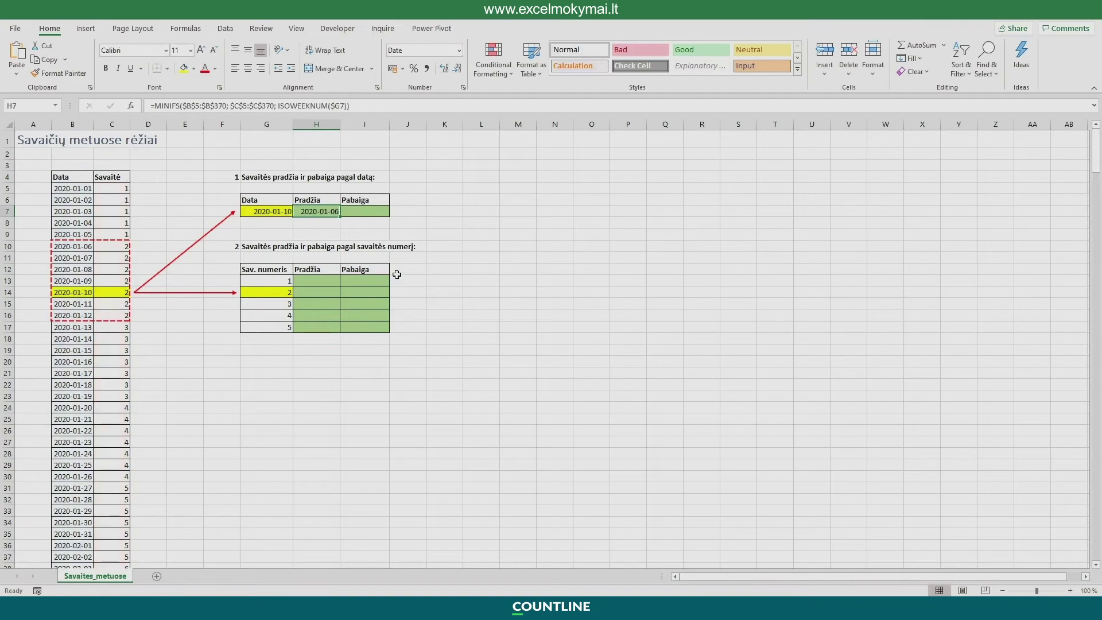
pyautogui.click(276, 212)
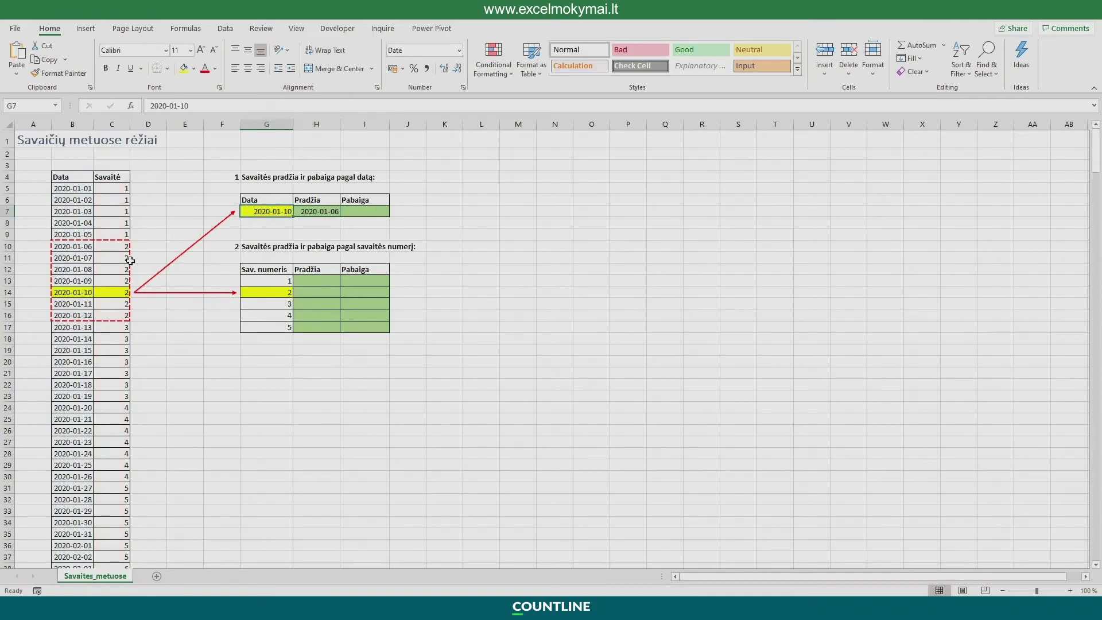
pyautogui.moveTo(76, 293); pyautogui.dragTo(122, 293)
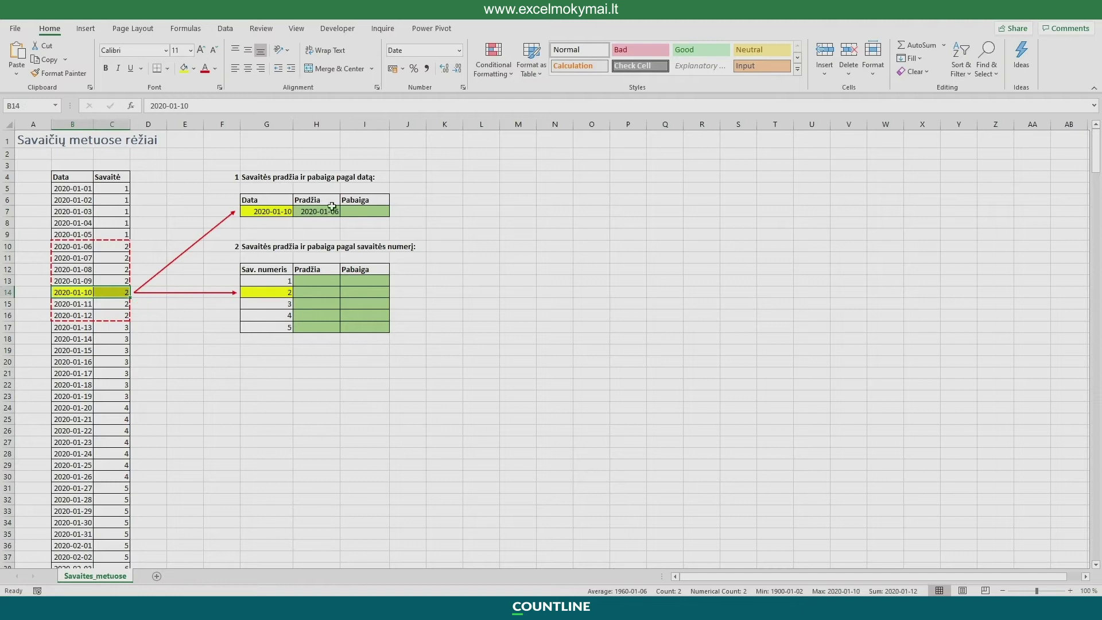
pyautogui.moveTo(77, 247); pyautogui.dragTo(122, 246)
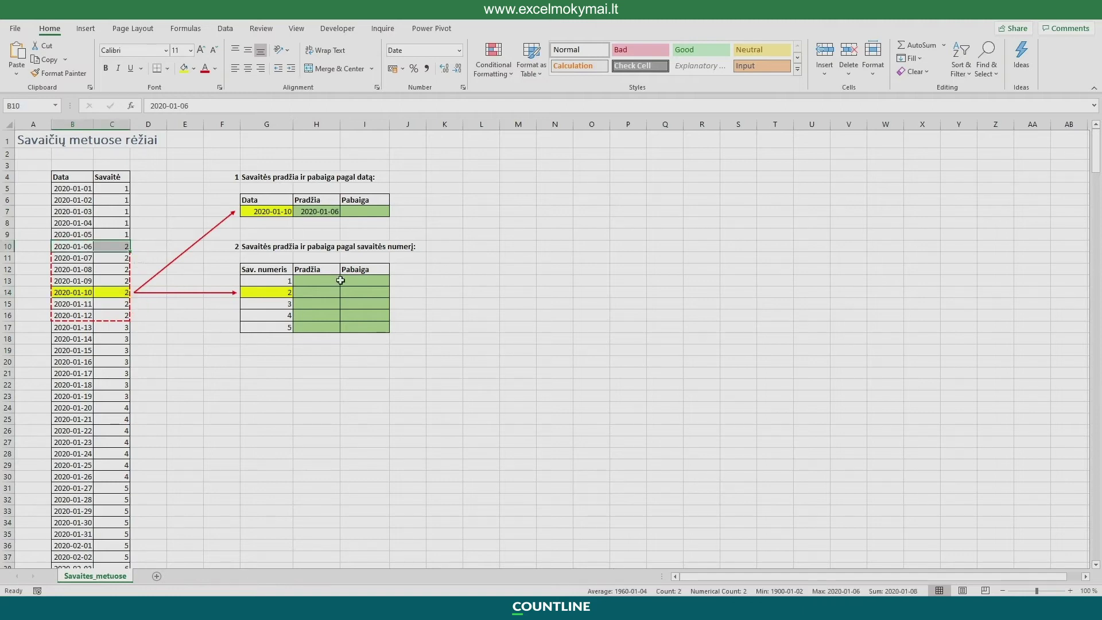
pyautogui.doubleClick(324, 212)
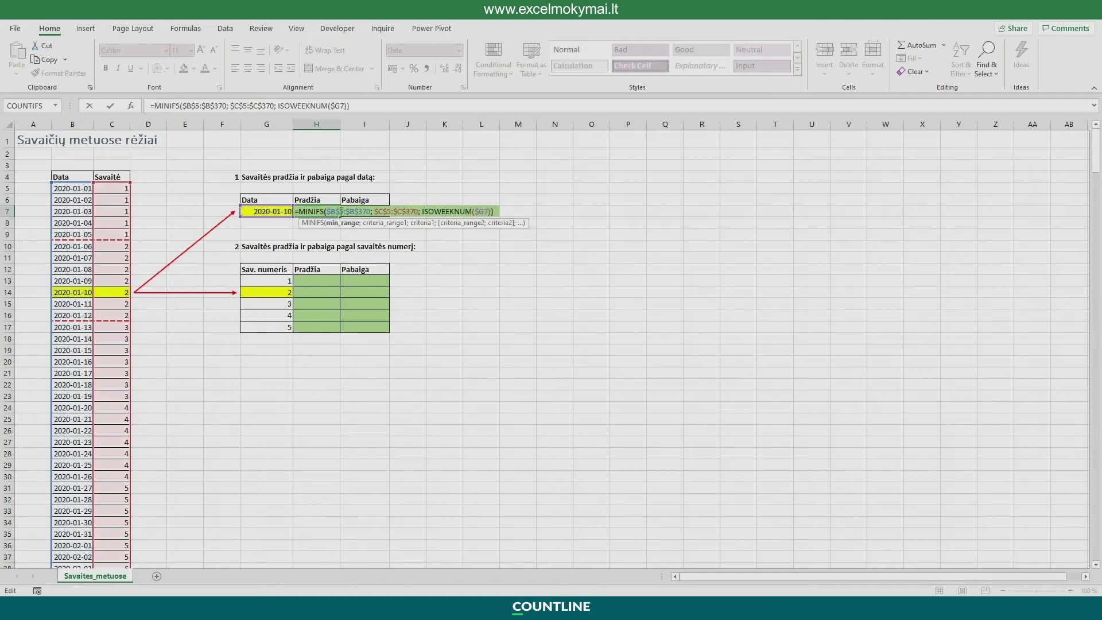
pyautogui.doubleClick(418, 211)
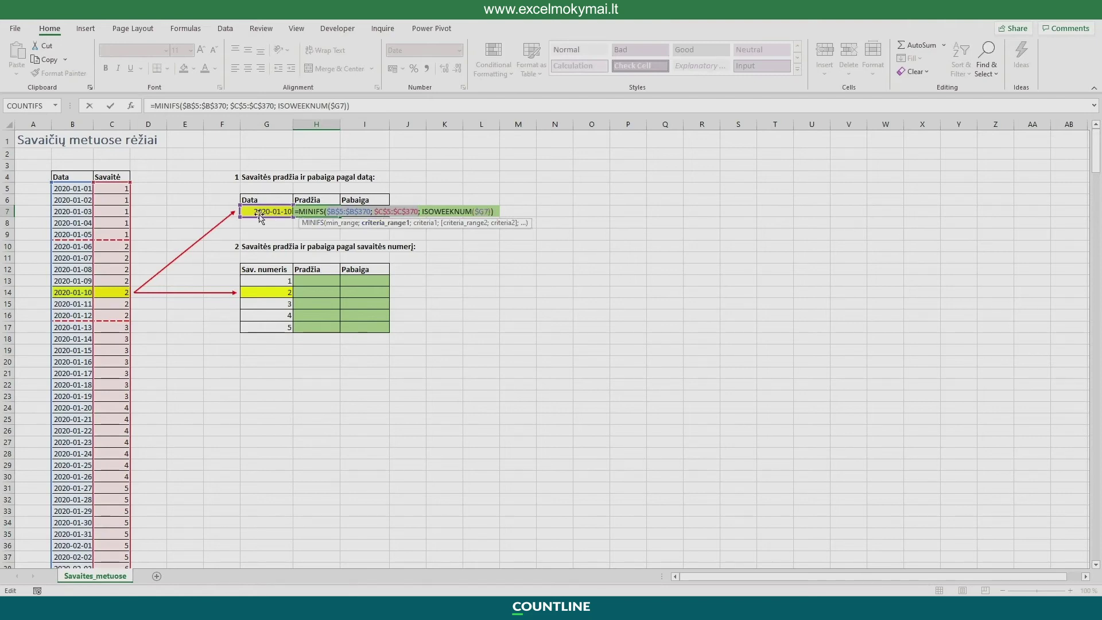
pyautogui.press('Return')
pyautogui.click(323, 215)
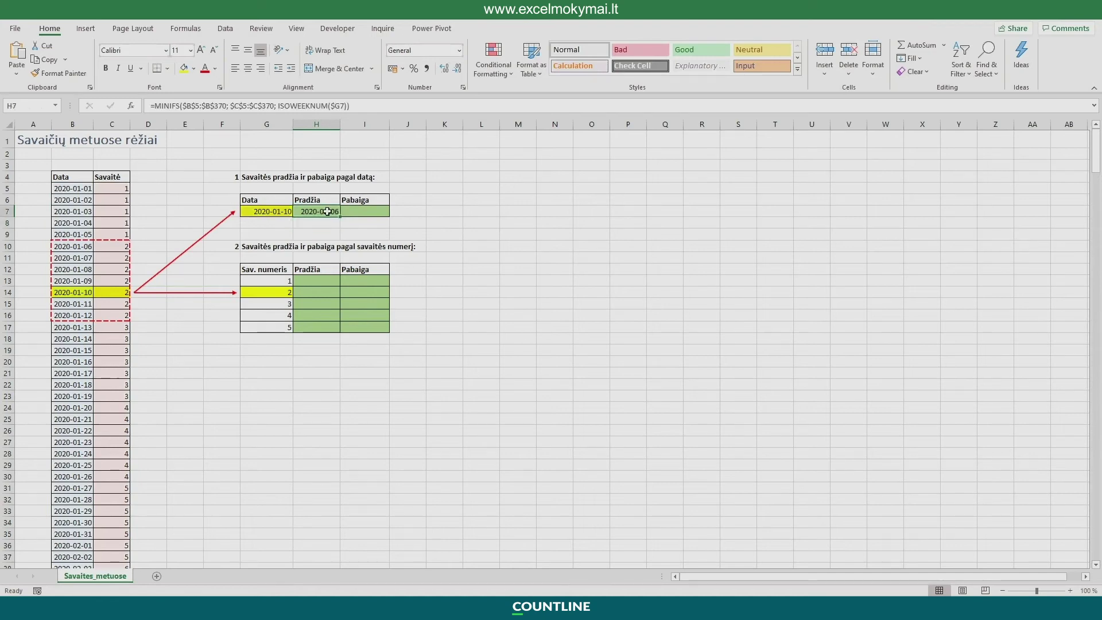
# Copy the start formula into I7 and change MINIFS to MAXIFS, returning 2020-01-12.
pyautogui.moveTo(340, 217); pyautogui.dragTo(373, 213)
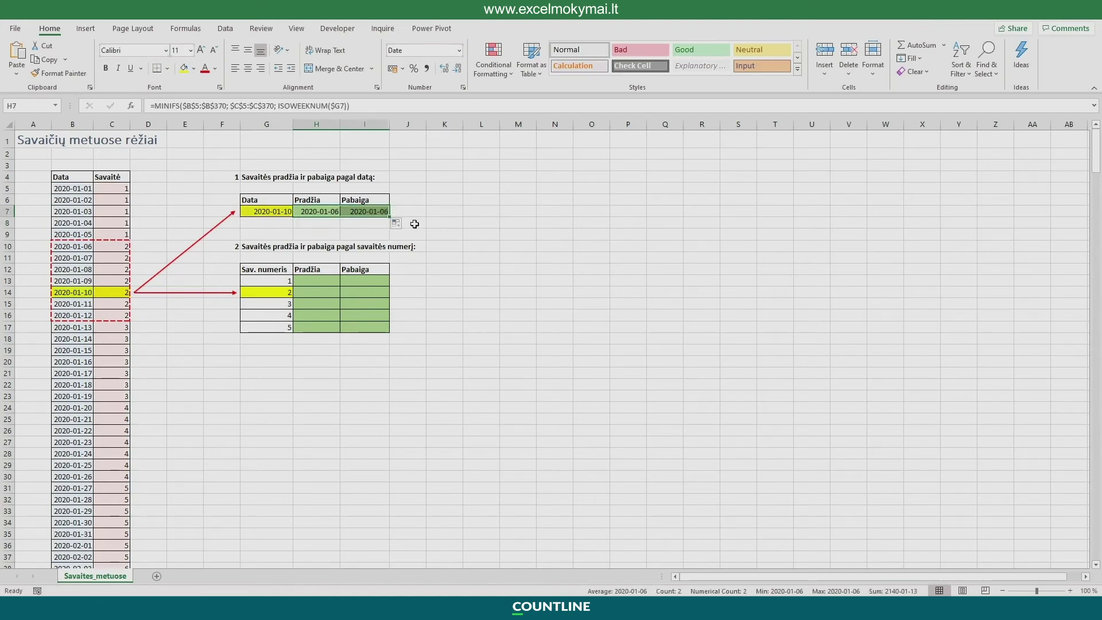
pyautogui.click(372, 211)
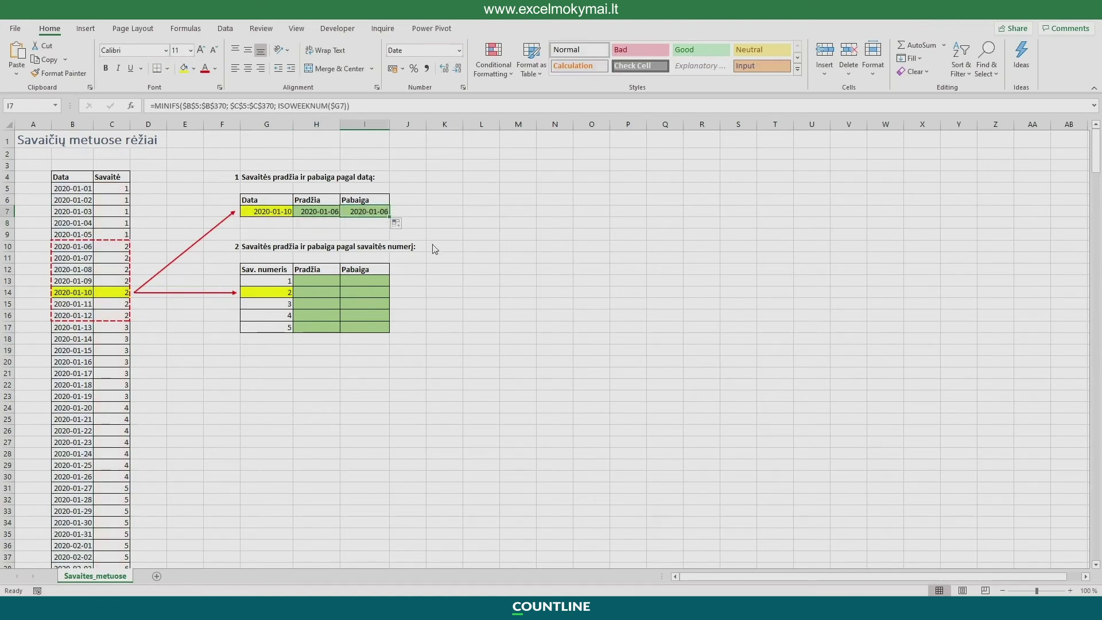
pyautogui.press('F2')
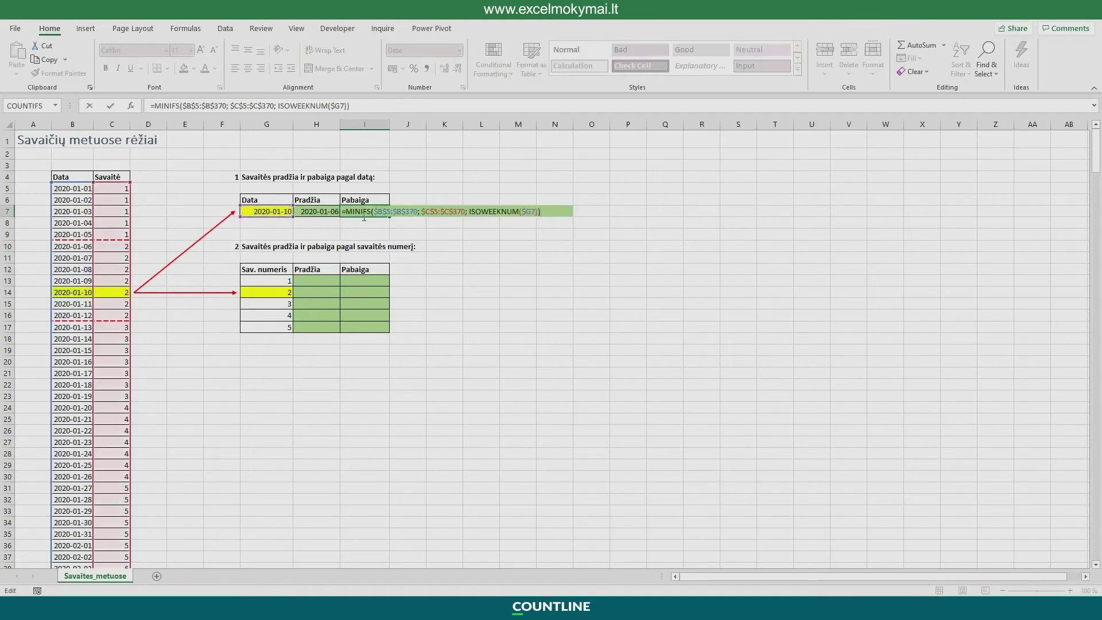
pyautogui.press('Delete')
pyautogui.press('Delete')
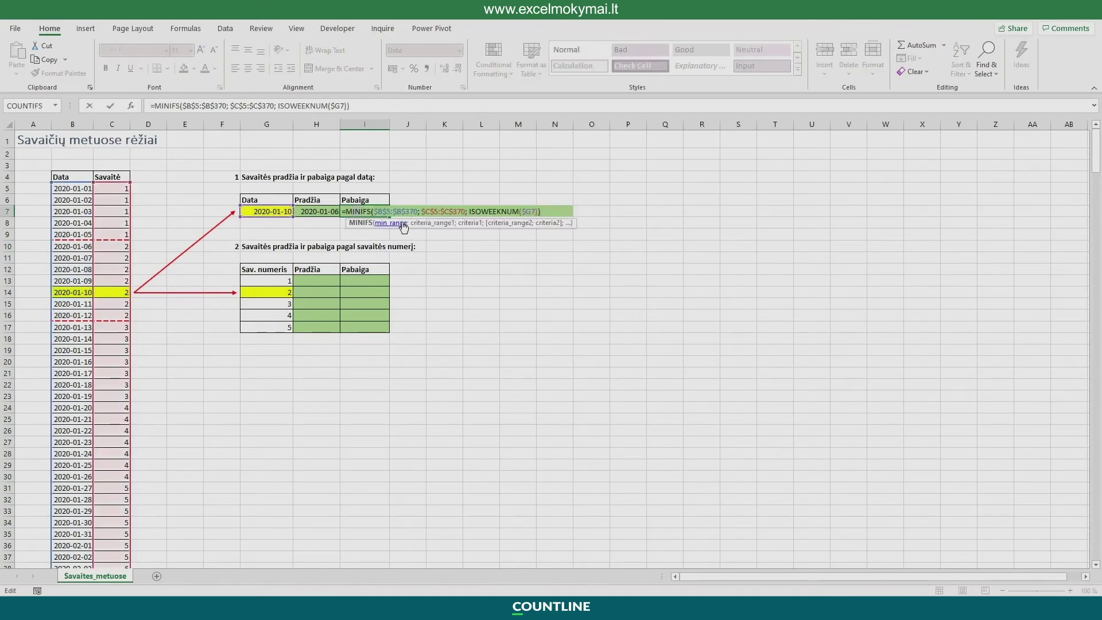
pyautogui.write('AX')
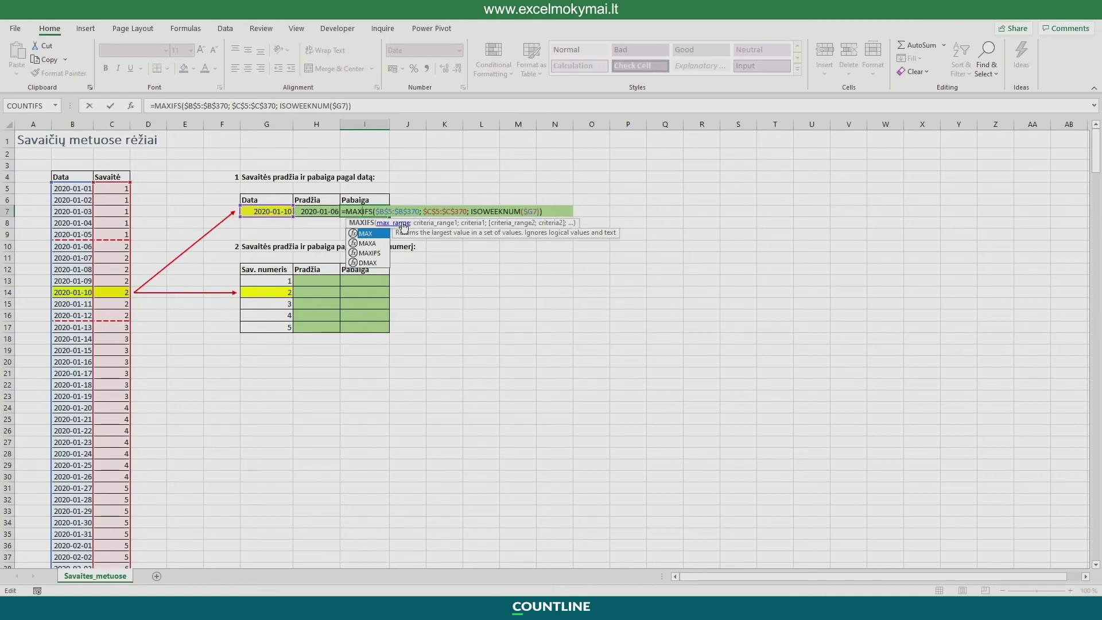
pyautogui.hotkey('ctrl', 'Return')
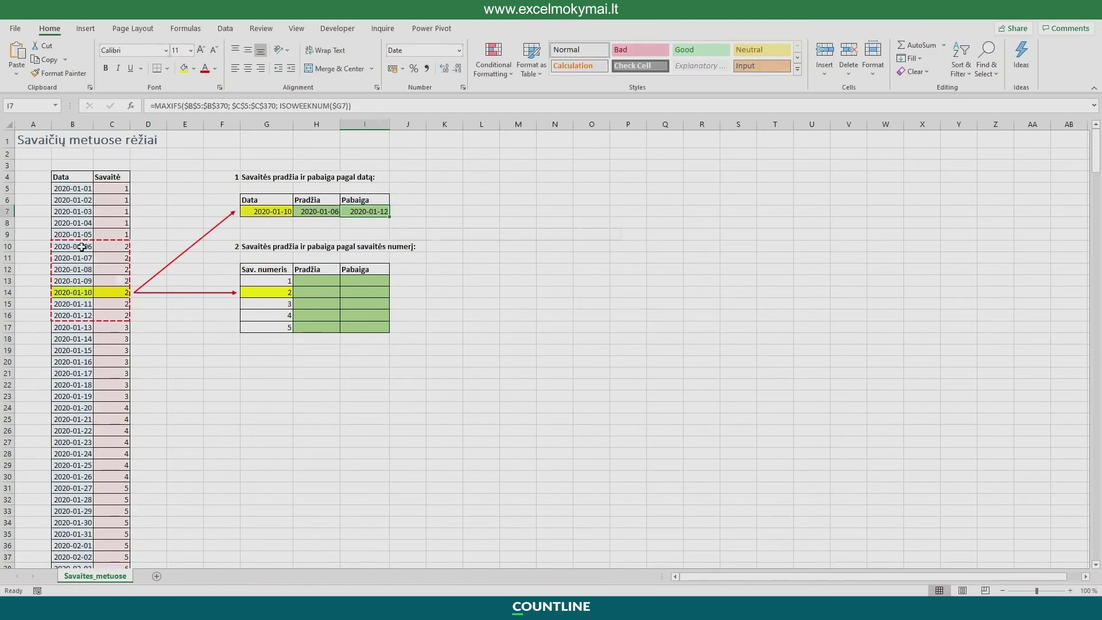
pyautogui.moveTo(82, 247); pyautogui.dragTo(82, 316)
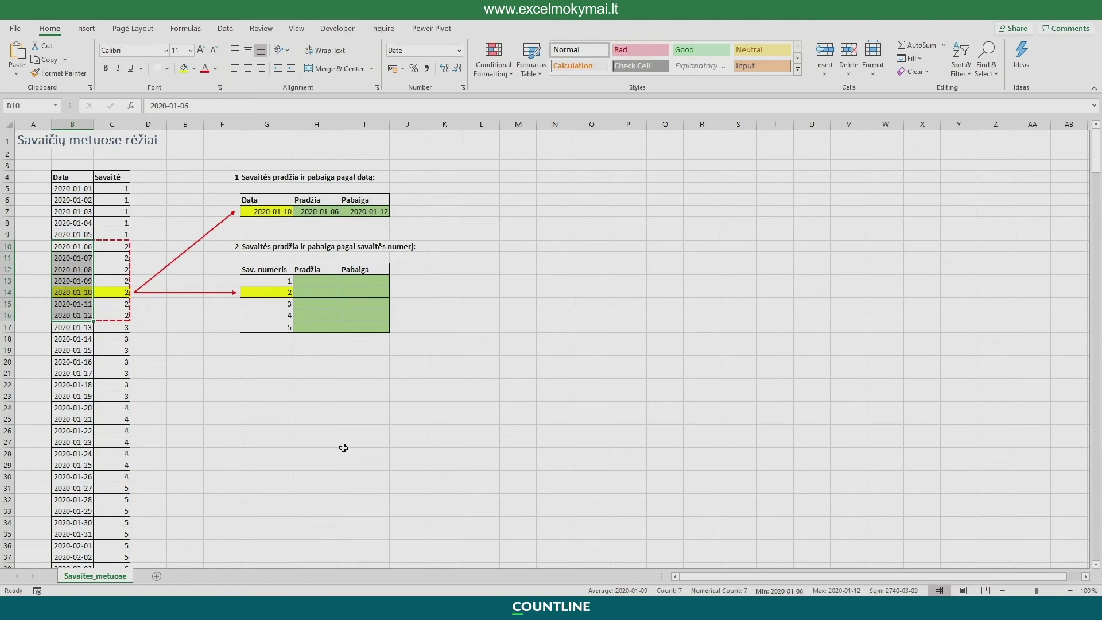
# Change the given date in G7 to 2020-01-25 and check results H7:I7.
pyautogui.doubleClick(288, 213)
pyautogui.press('Delete')
pyautogui.press('BackSpace')
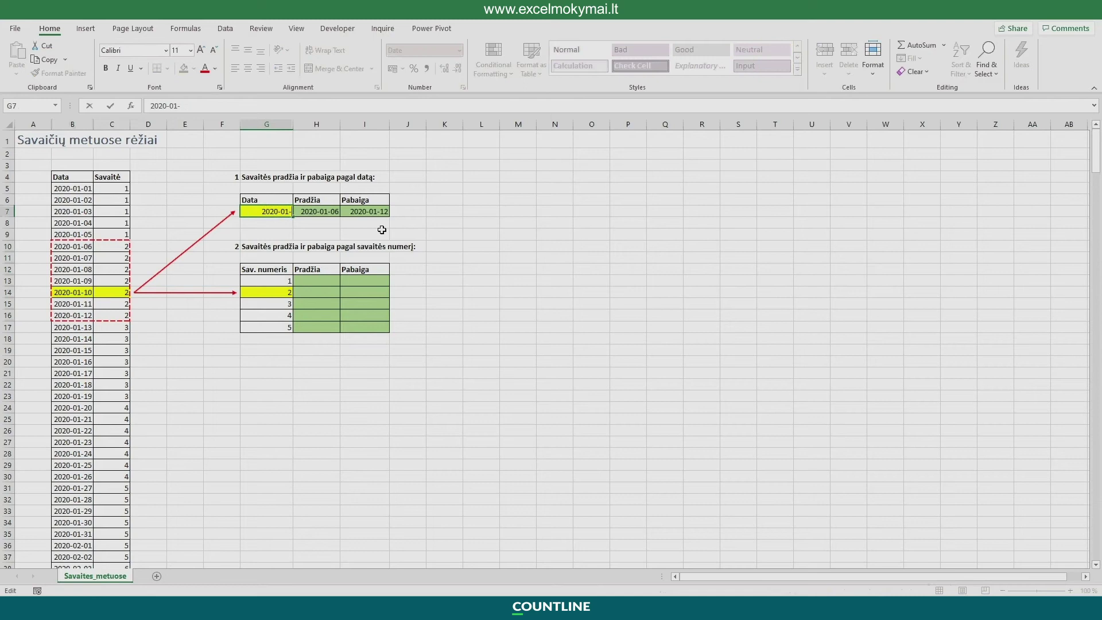
pyautogui.write('25')
pyautogui.press('Return')
pyautogui.moveTo(316, 211); pyautogui.dragTo(365, 211)
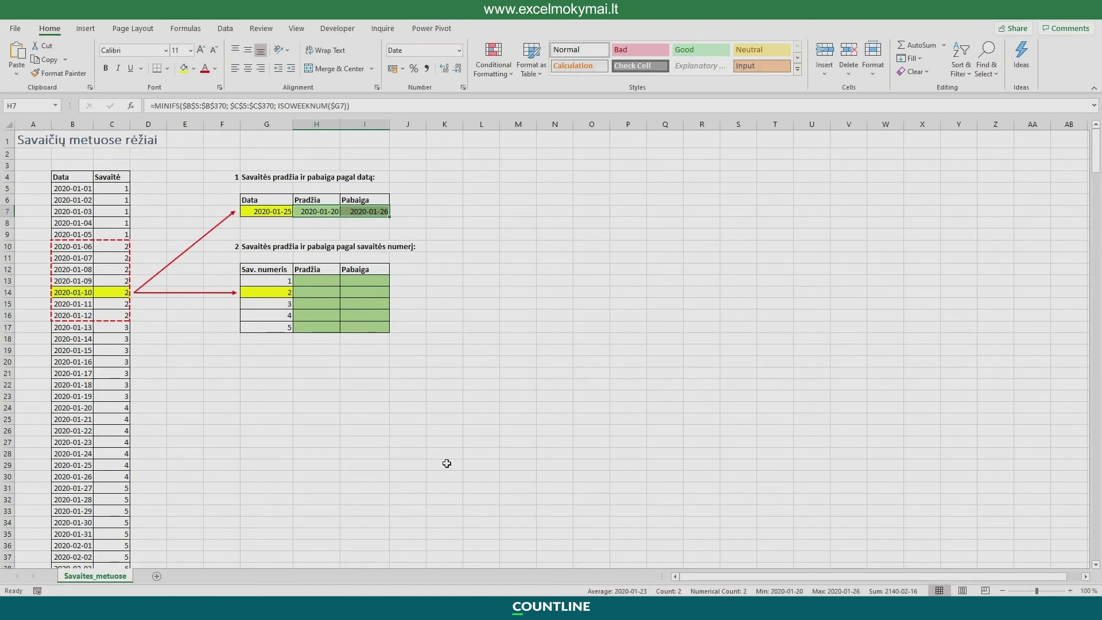
# Verify against week 4 rows B24:C30 and review the week numbers 1–5 table.
pyautogui.moveTo(81, 409); pyautogui.dragTo(123, 476)
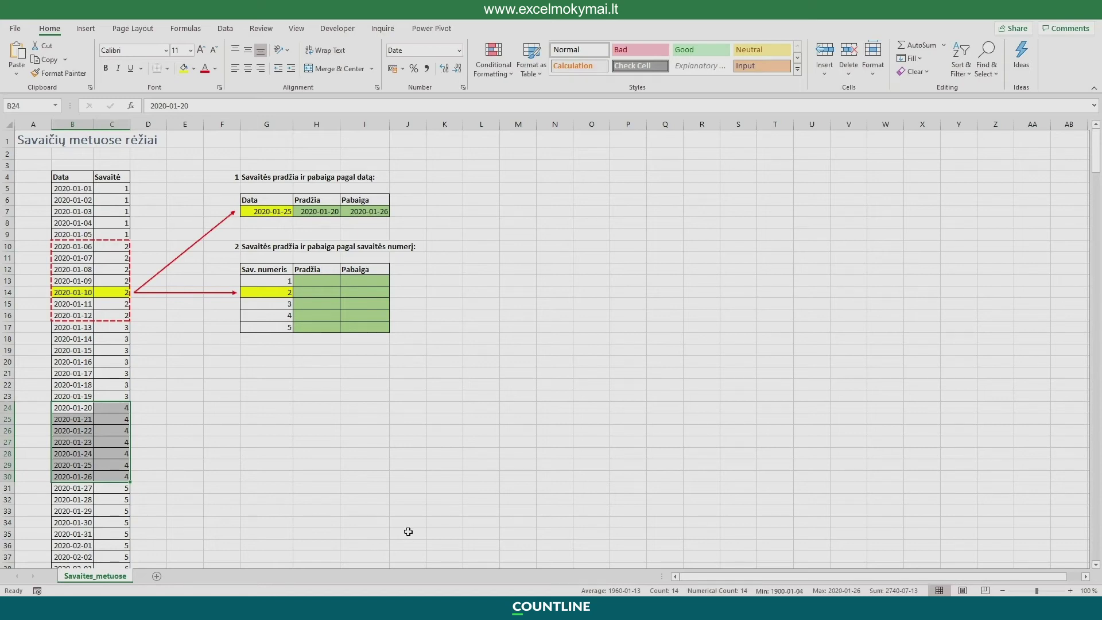
pyautogui.click(119, 464)
pyautogui.moveTo(86, 464); pyautogui.dragTo(112, 465)
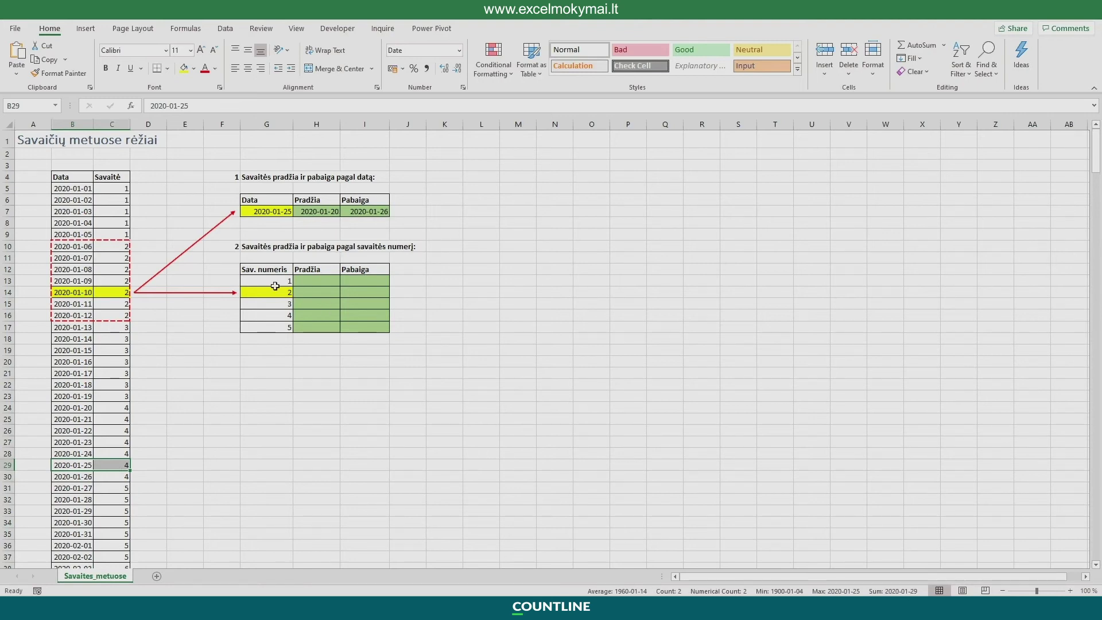
pyautogui.moveTo(276, 285); pyautogui.dragTo(284, 328)
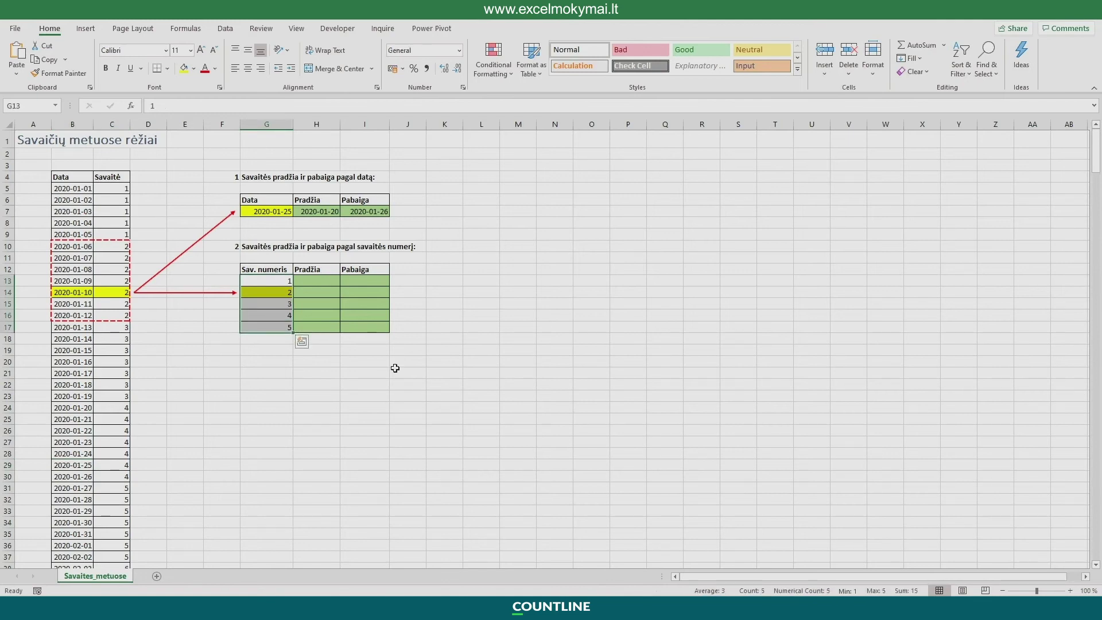
pyautogui.click(329, 282)
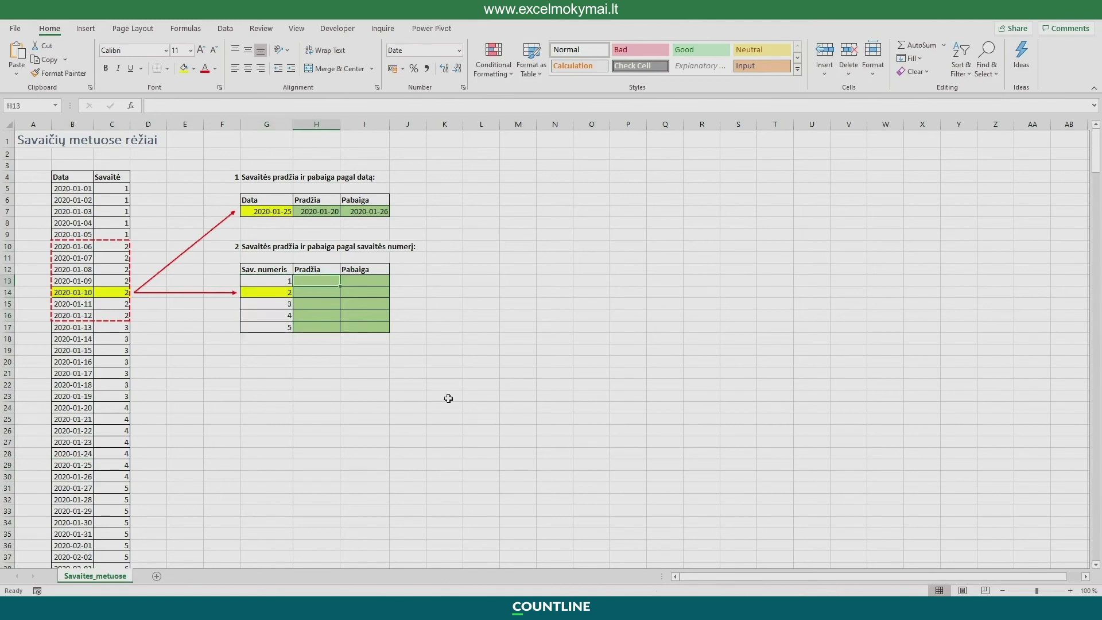
# Start a MINIFS formula in H13 with minimum range $B$5:$B$370.
pyautogui.write('=')
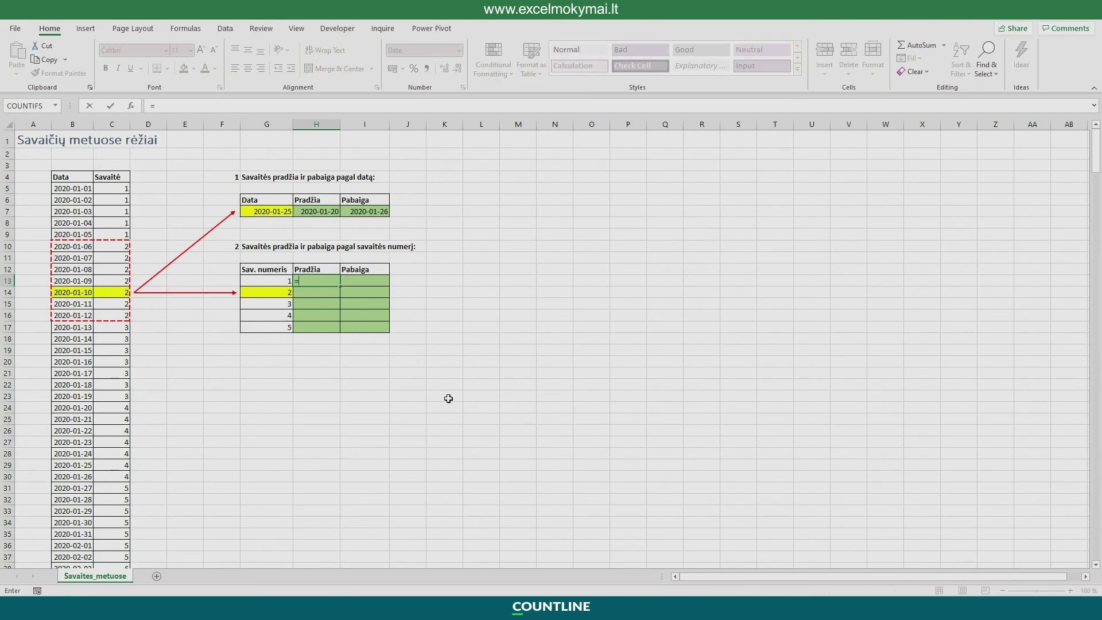
pyautogui.write('mi')
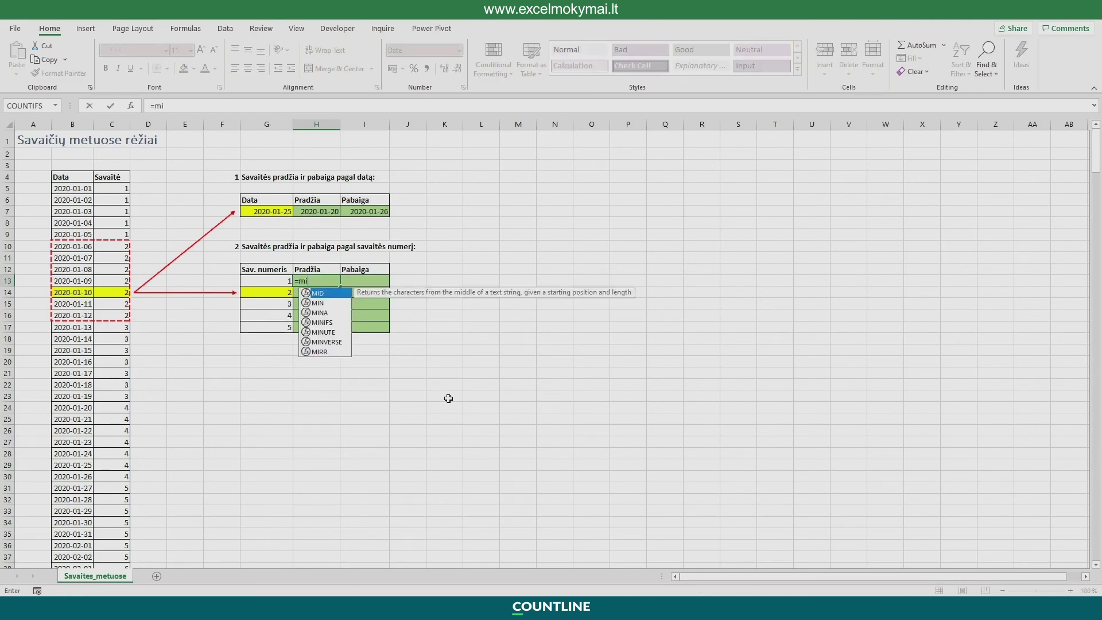
pyautogui.write('nifs')
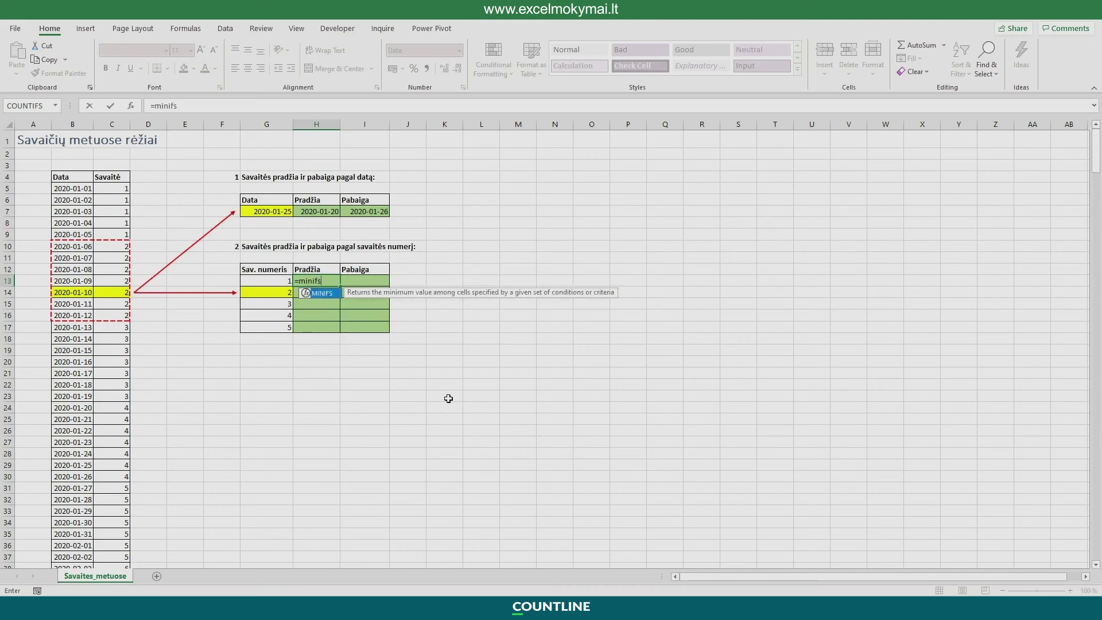
pyautogui.press('Tab')
pyautogui.click(81, 185)
pyautogui.hotkey('ctrl', 'shift', 'Down')
pyautogui.press('F4')
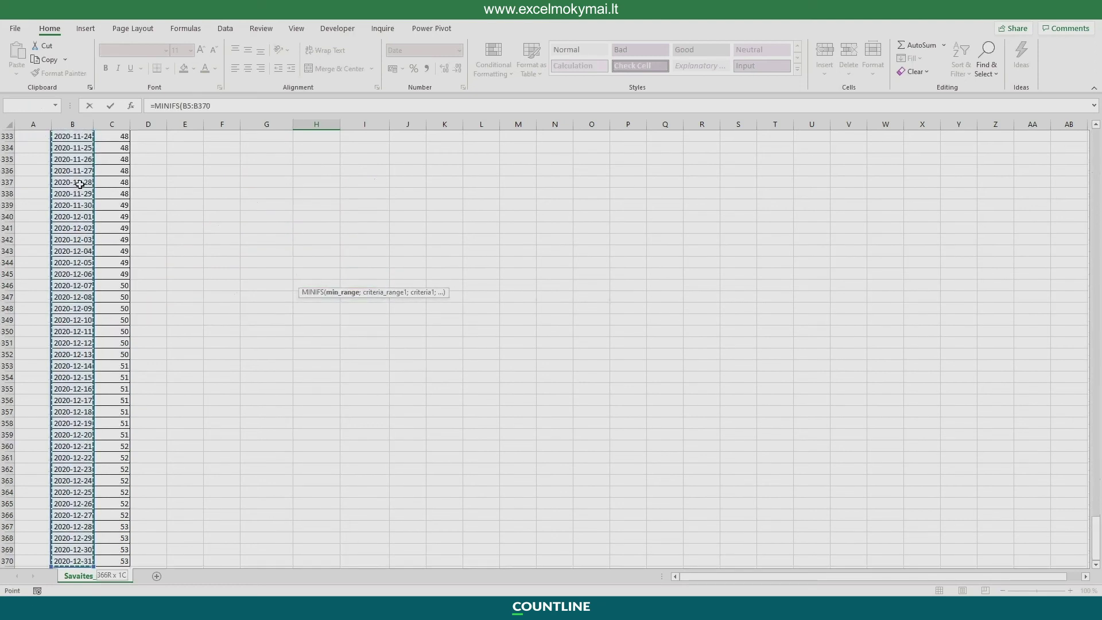
pyautogui.write(';')
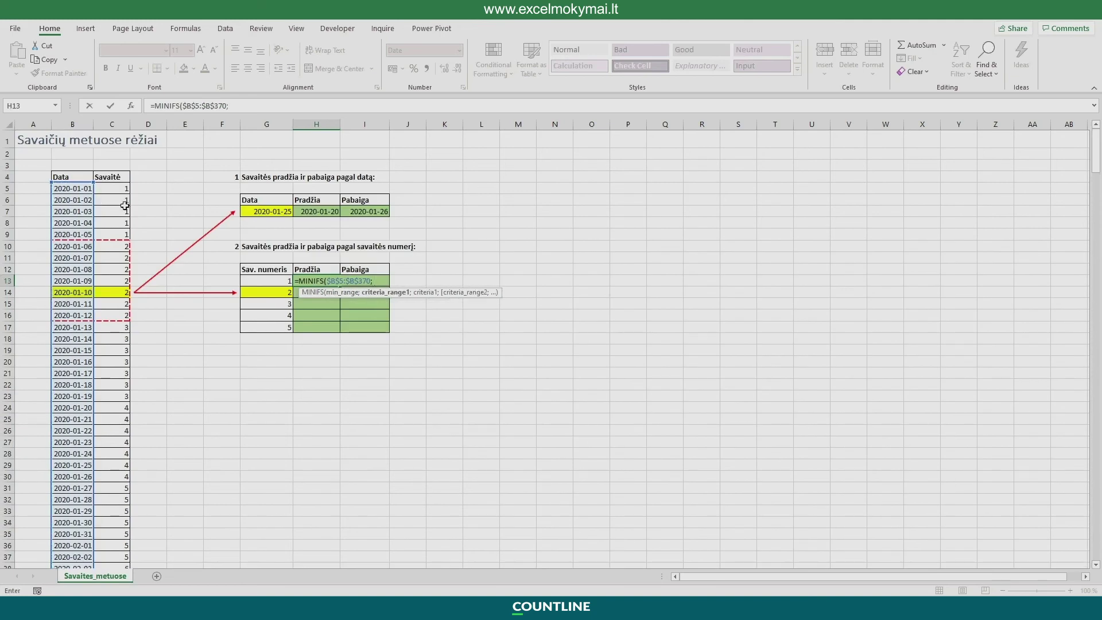
# Add criteria range $C$5:$C$370 and criterion $G13, returning 2020-01-01.
pyautogui.click(124, 189)
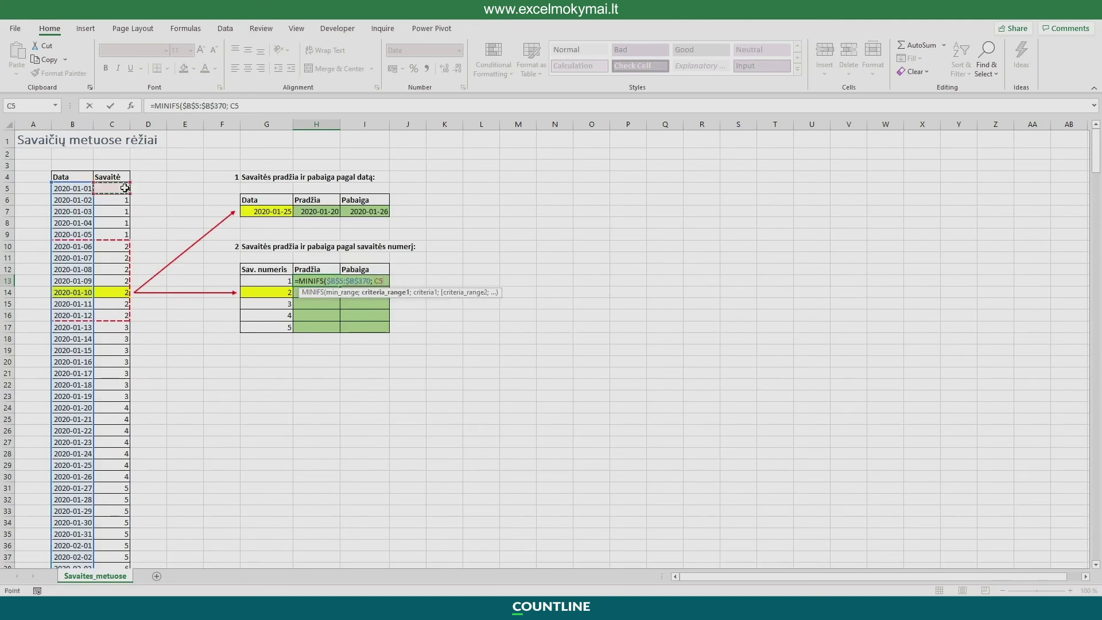
pyautogui.hotkey('ctrl', 'shift', 'Down')
pyautogui.press('F4')
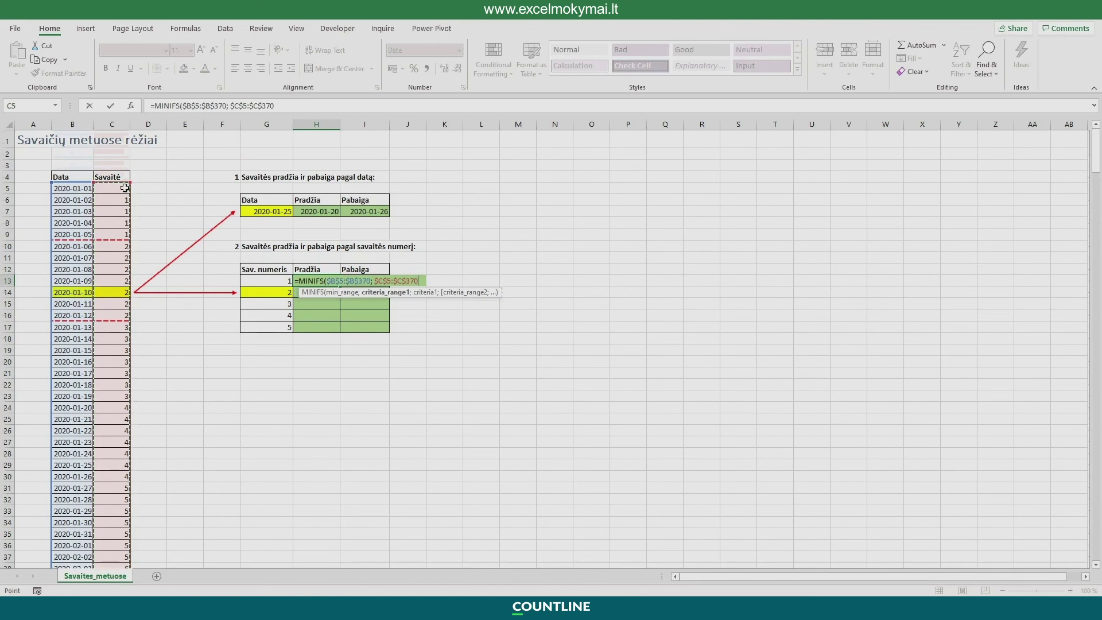
pyautogui.write(';')
pyautogui.click(272, 281)
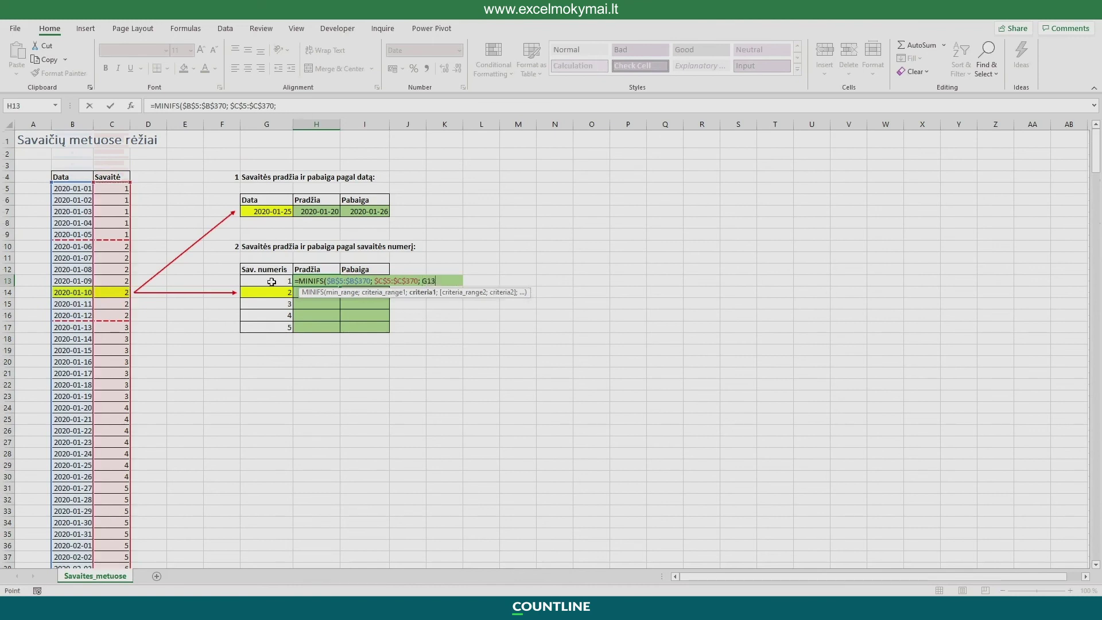
pyautogui.press('F4')
pyautogui.press('F4')
pyautogui.press('F4')
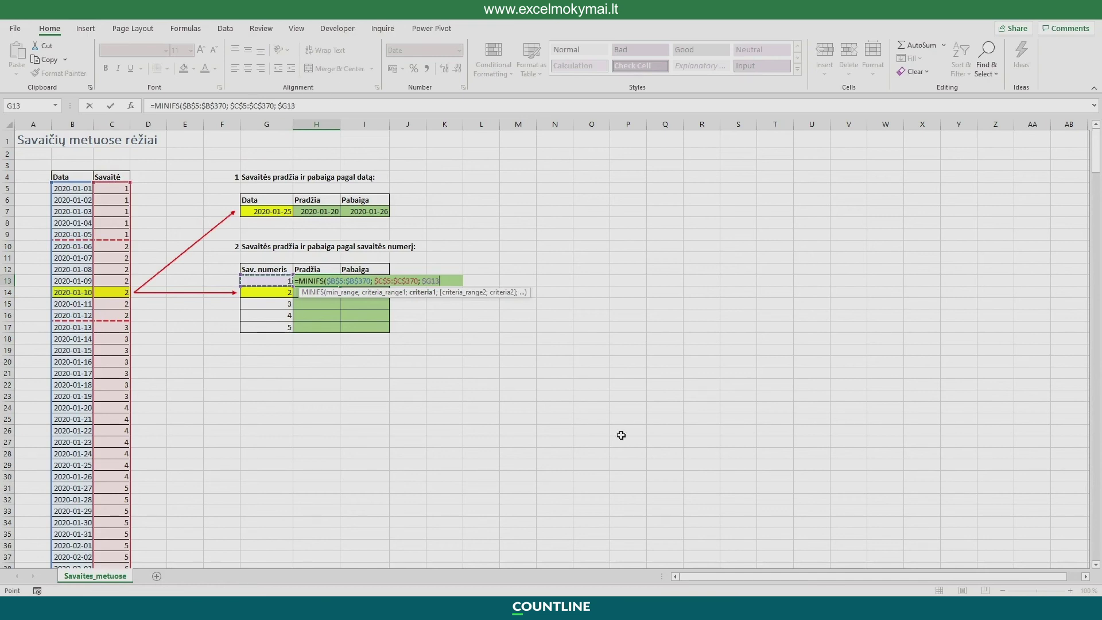
pyautogui.write(')')
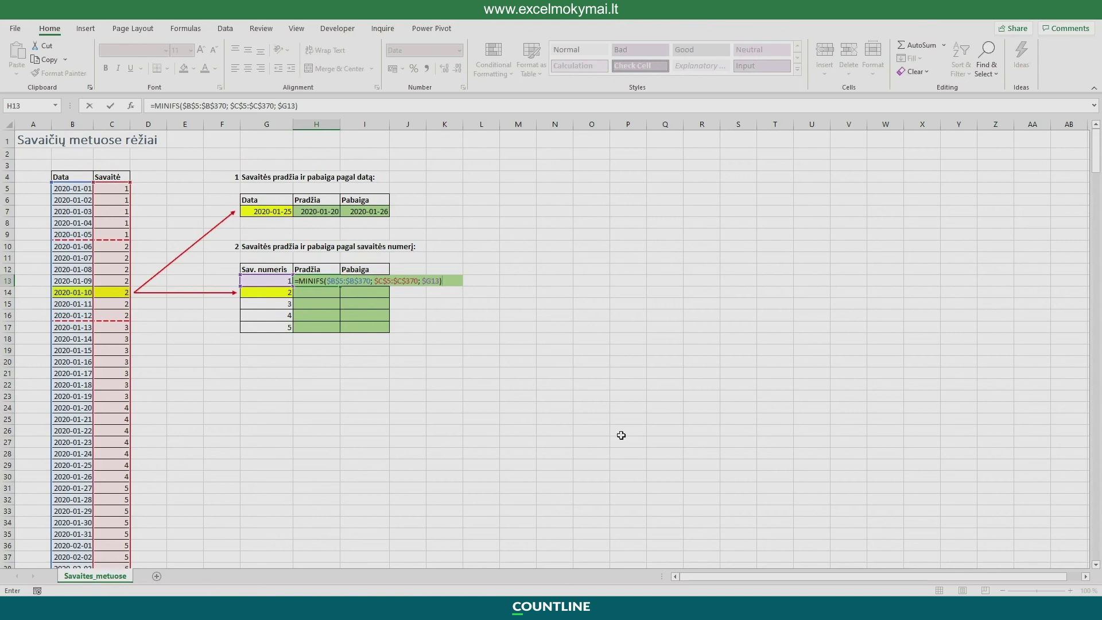
pyautogui.hotkey('ctrl', 'Return')
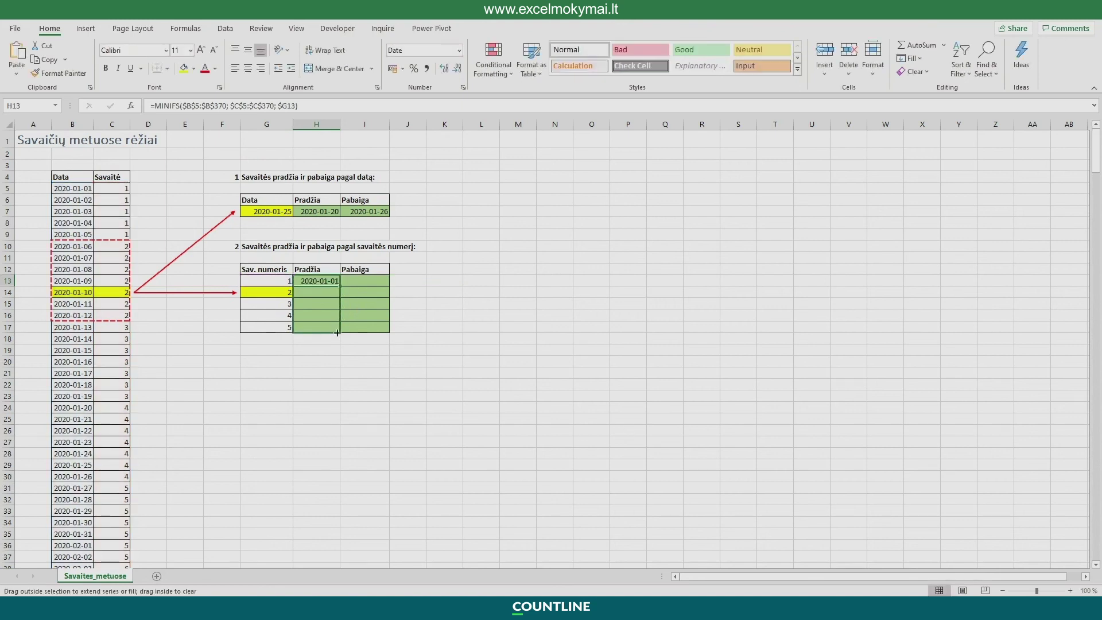
# Fill the week-1 start formula down H13:H17 and check the source dates.
pyautogui.moveTo(343, 307); pyautogui.dragTo(343, 328)
pyautogui.moveTo(322, 281); pyautogui.dragTo(339, 326)
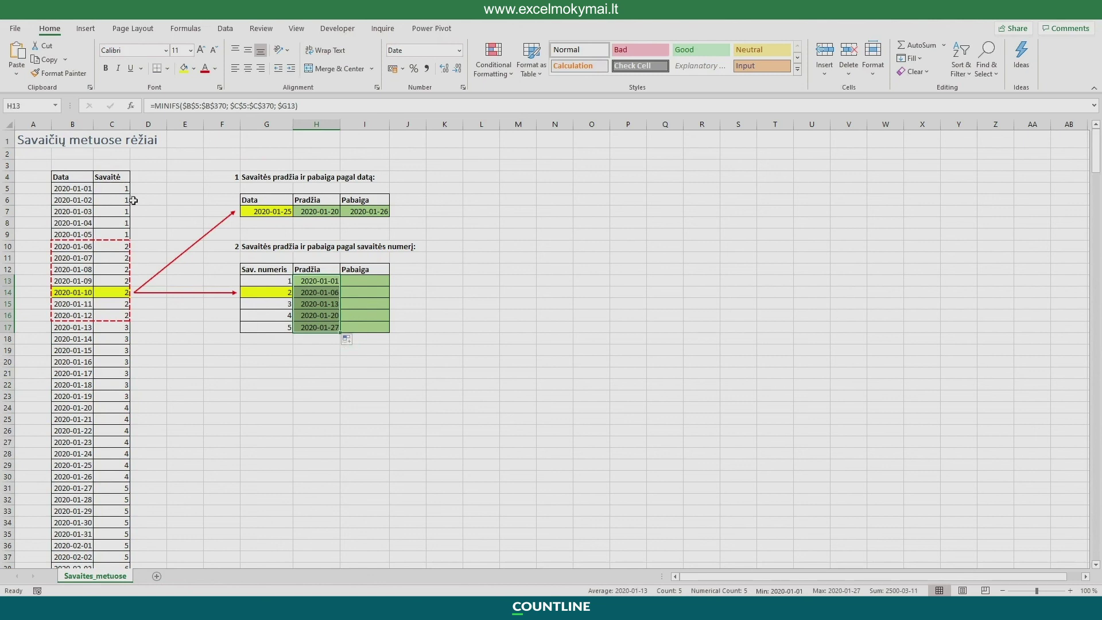
pyautogui.hotkey('ctrl', 'z')
pyautogui.hotkey('ctrl', 'z')
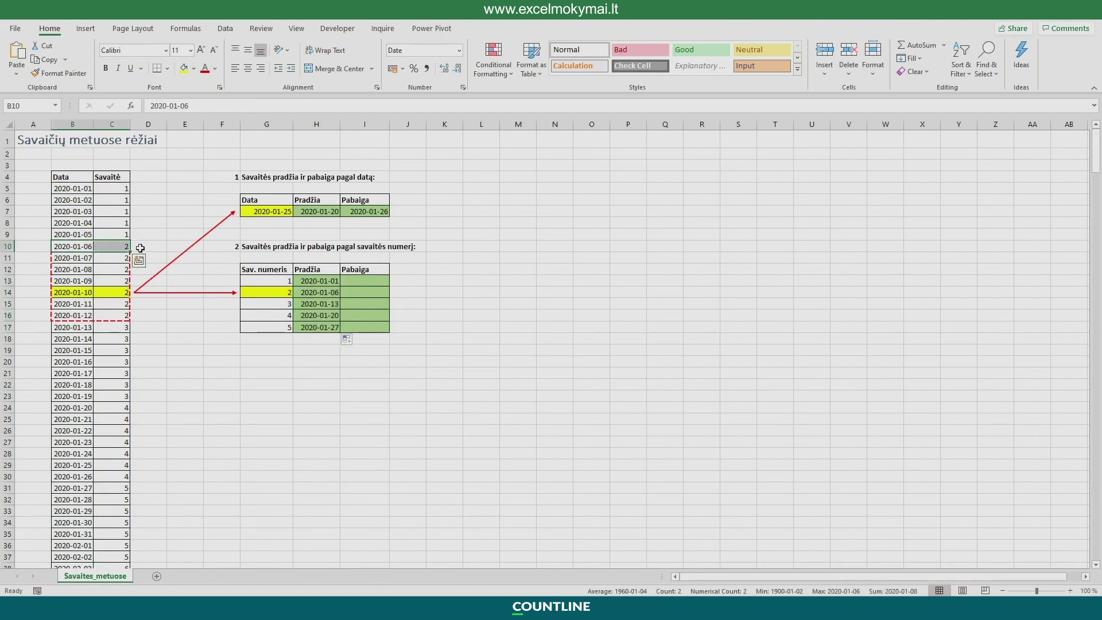
pyautogui.hotkey('ctrl', 'z')
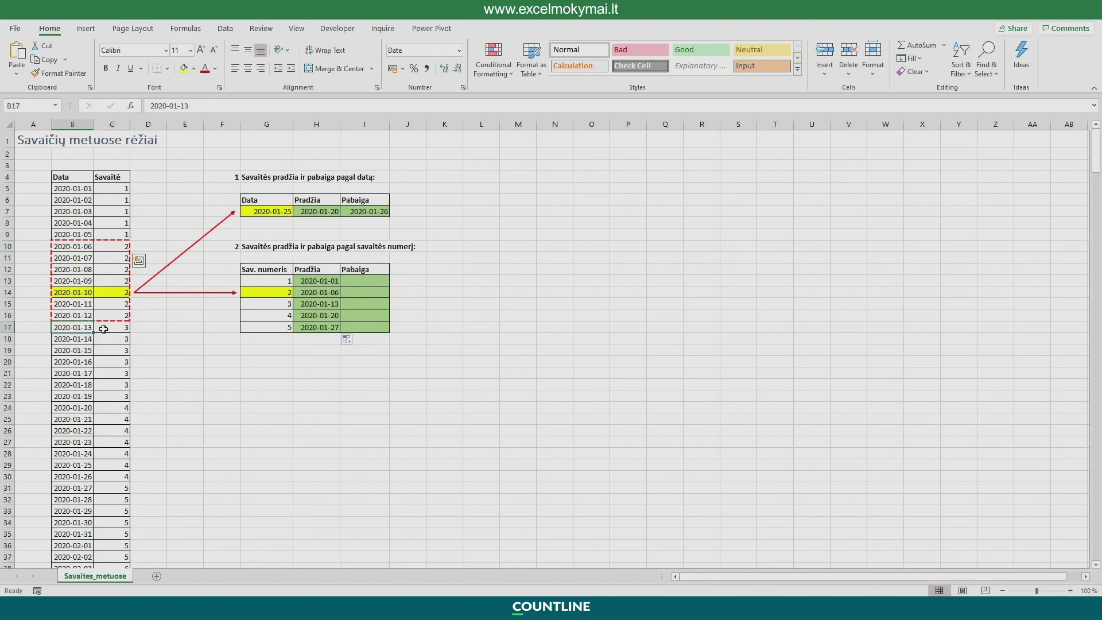
pyautogui.hotkey('ctrl', 'z')
pyautogui.hotkey('ctrl', 'z')
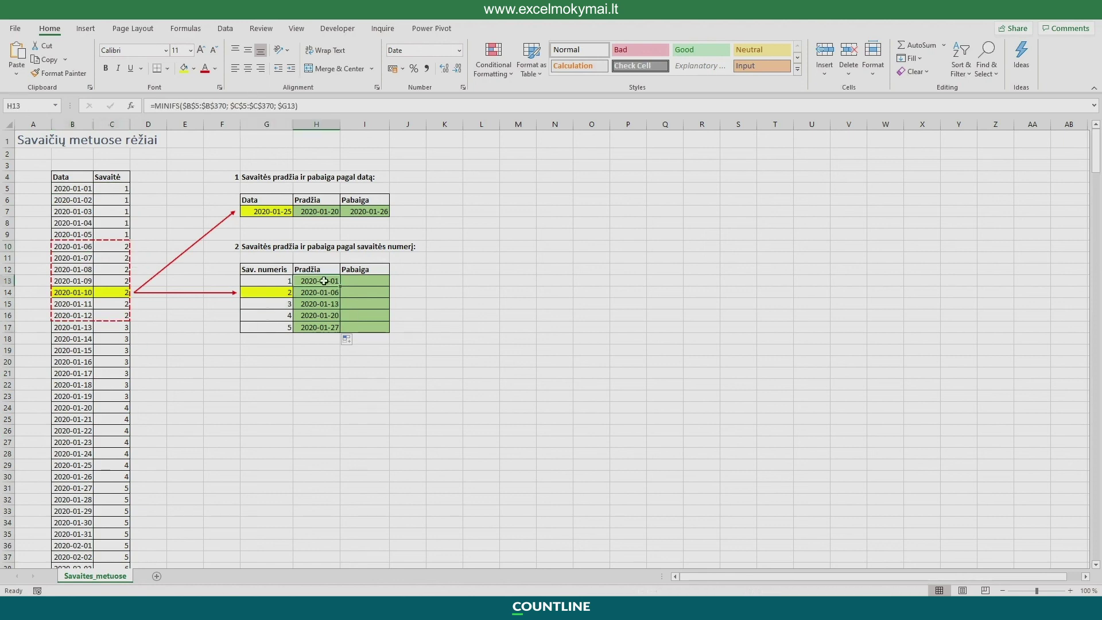
pyautogui.moveTo(341, 287); pyautogui.dragTo(374, 281)
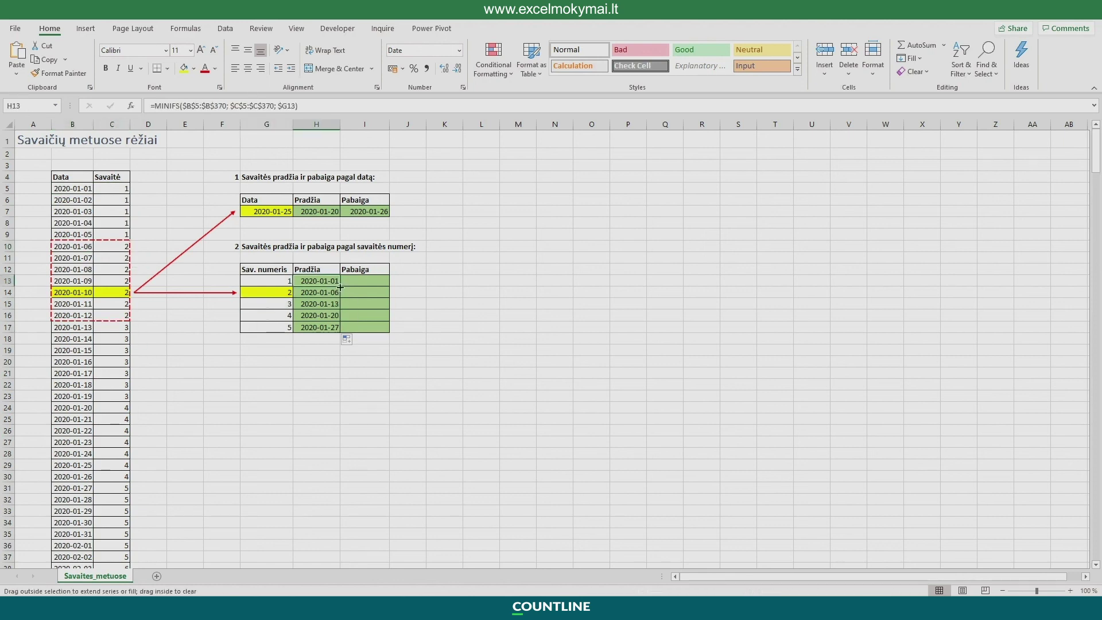
# Change I13 to MAXIFS and fill it down to I17, giving week ends 2020-01-05 to 2020-02-02.
pyautogui.doubleClick(373, 282)
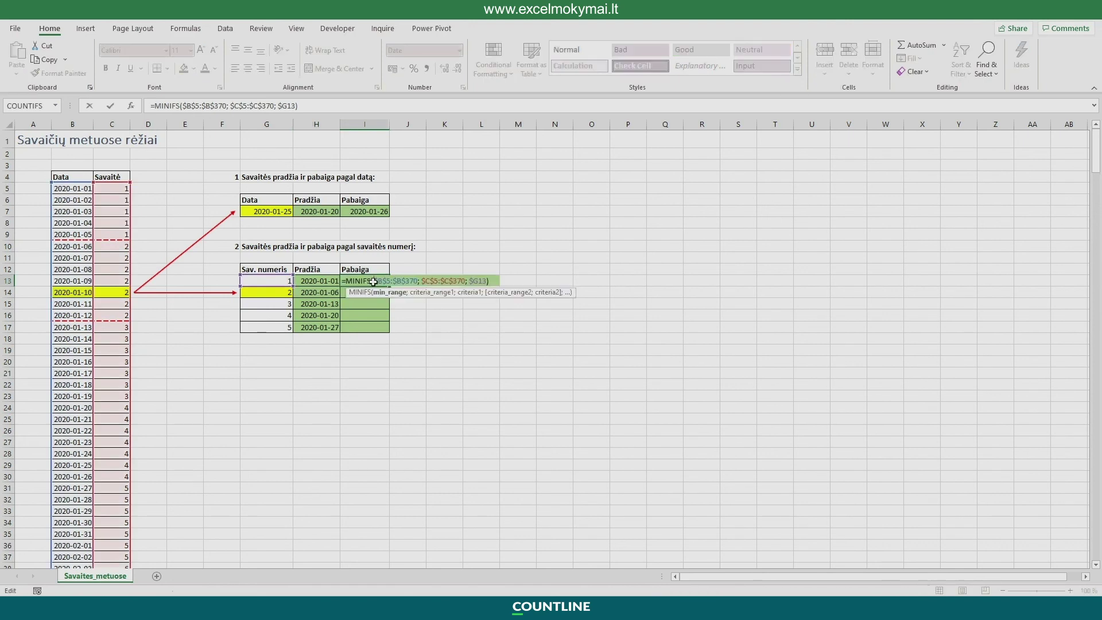
pyautogui.press('Delete')
pyautogui.press('Delete')
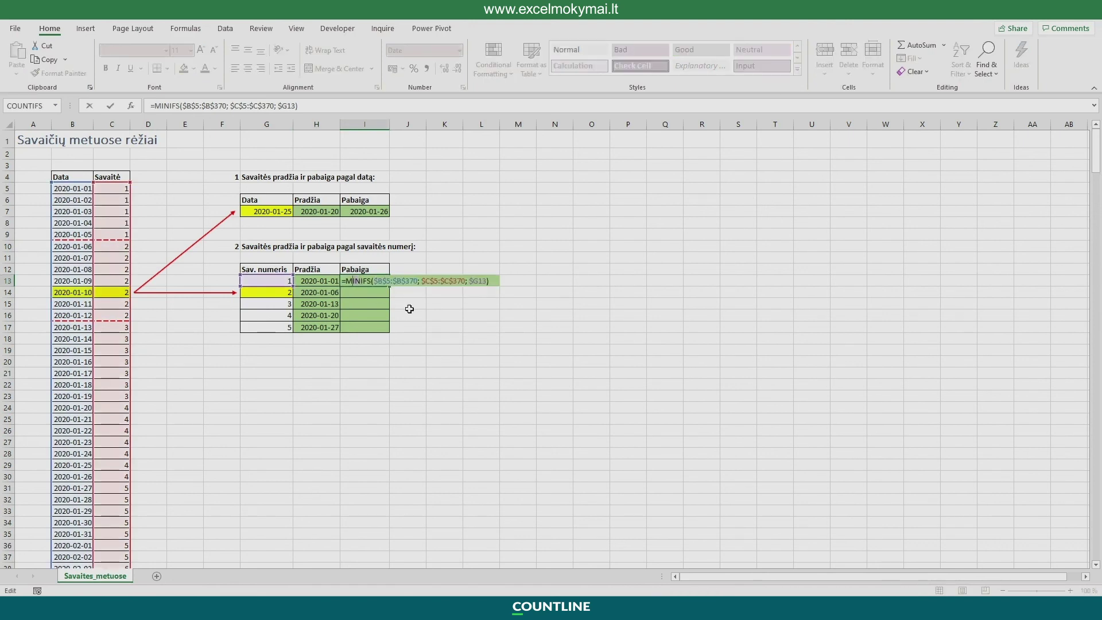
pyautogui.write('AX')
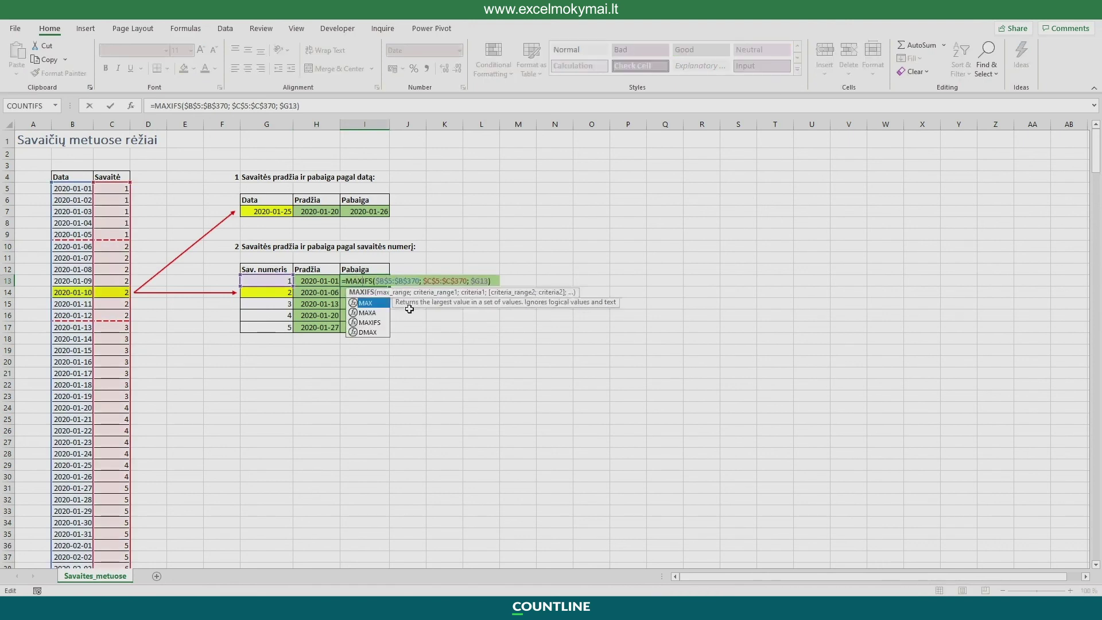
pyautogui.hotkey('ctrl', 'Return')
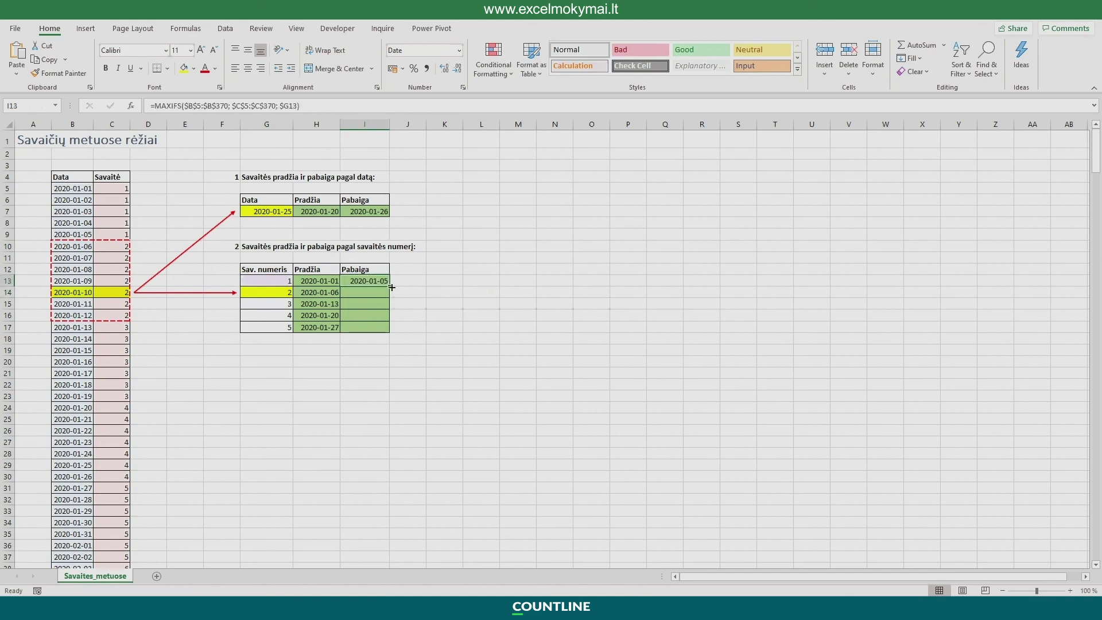
pyautogui.moveTo(391, 287); pyautogui.dragTo(391, 329)
pyautogui.press('Left')
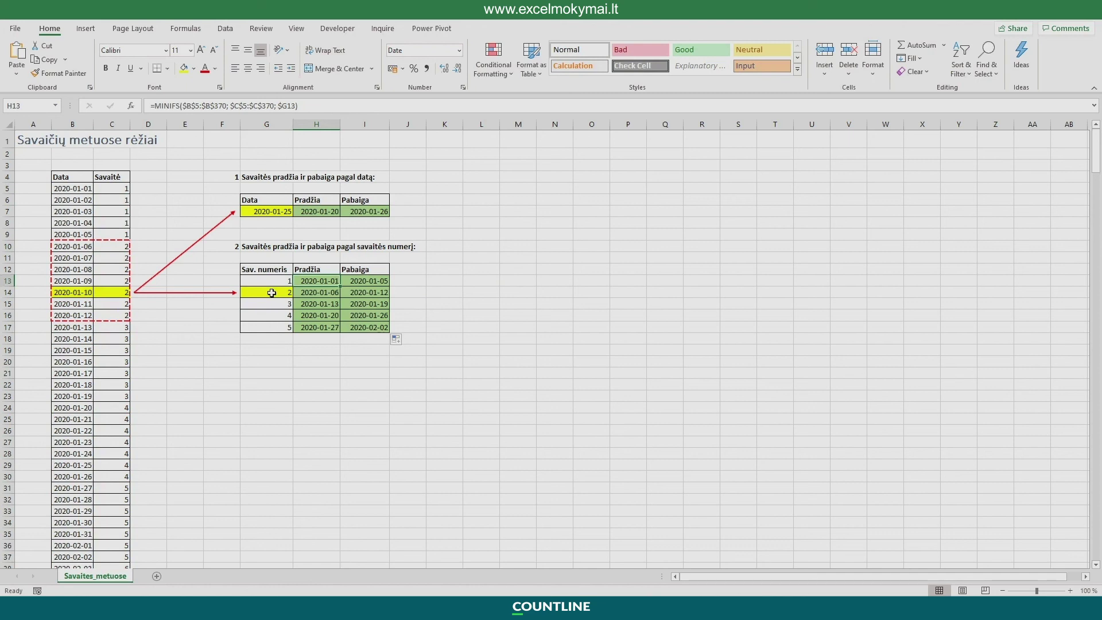
pyautogui.moveTo(66, 178); pyautogui.dragTo(114, 247)
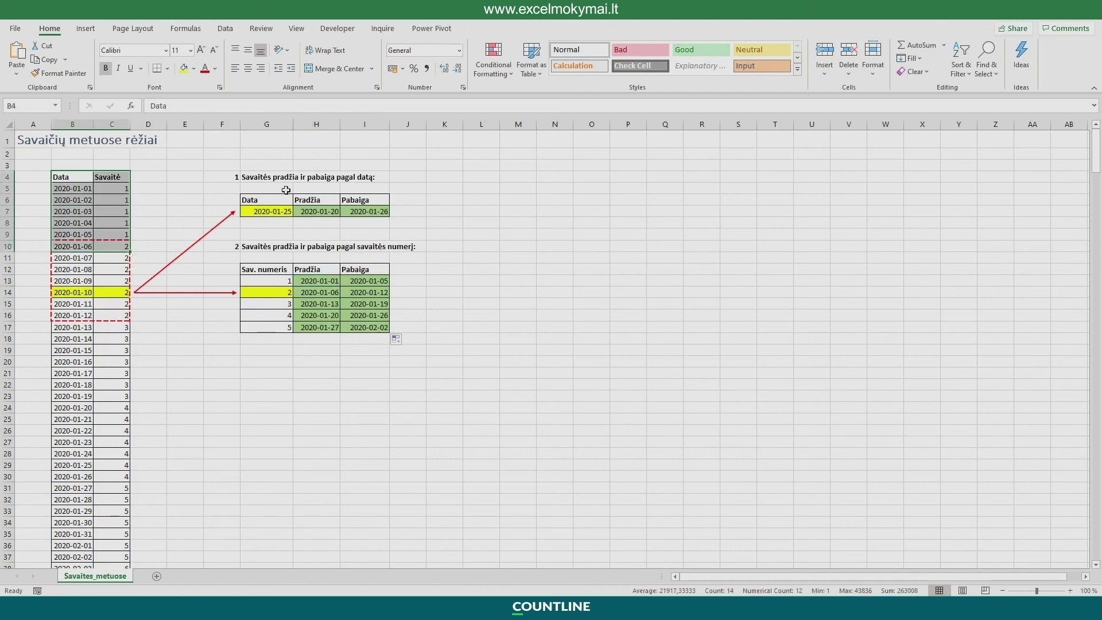
pyautogui.click(273, 214)
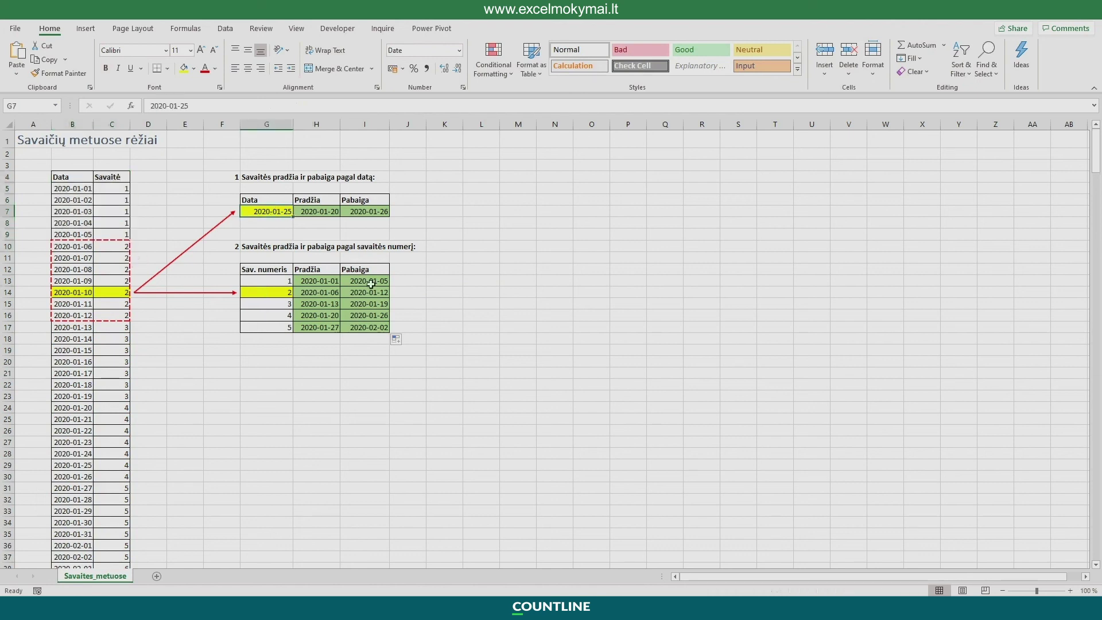
pyautogui.click(280, 284)
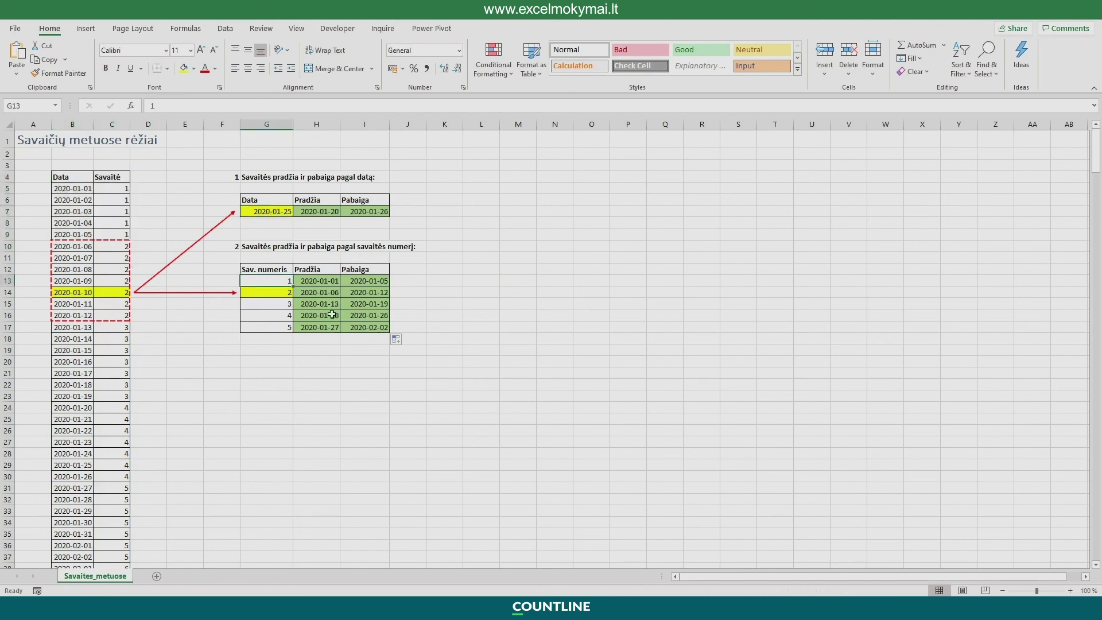